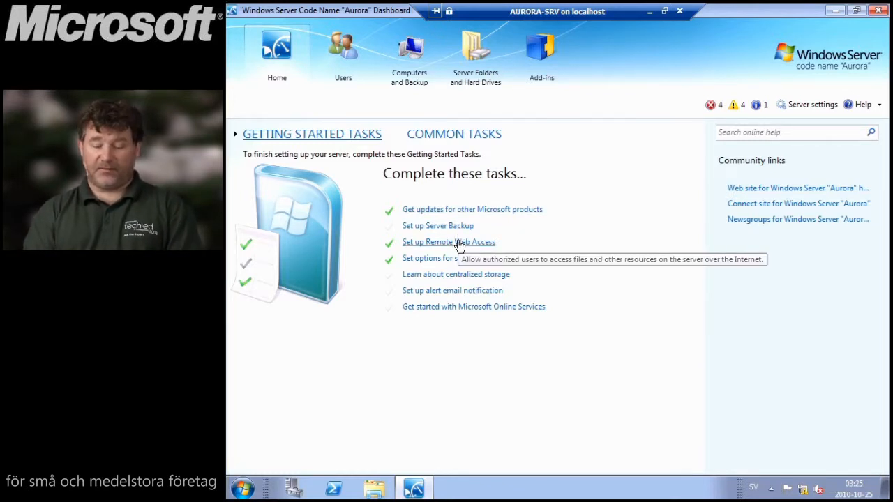
# - Open the Remote Web Access settings, start the domain name wizard, then cancel it unchanged
pyautogui.click(459, 244)
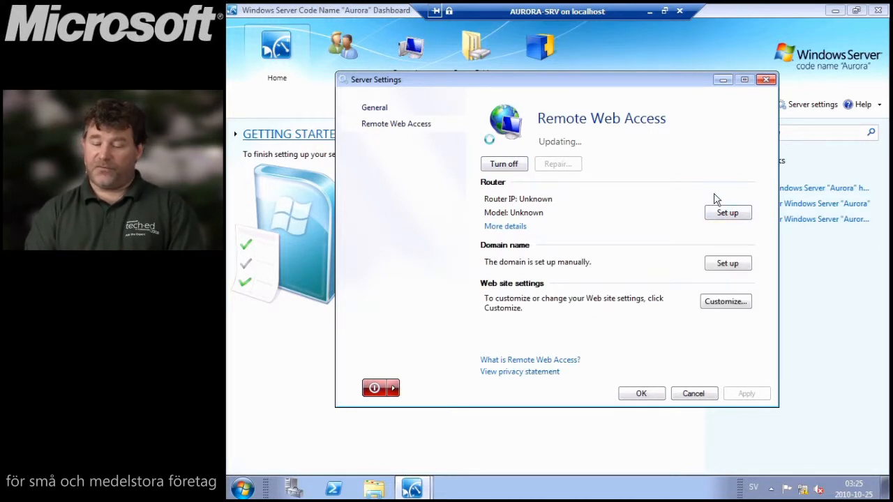
pyautogui.click(722, 266)
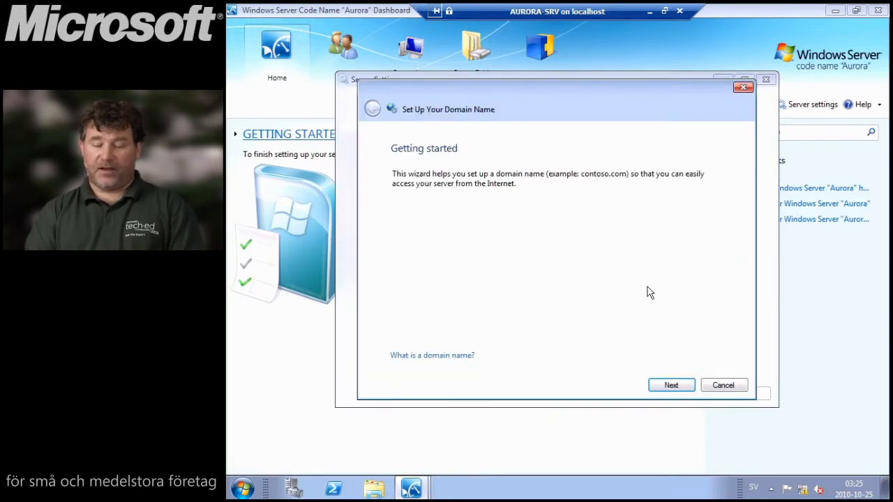
pyautogui.click(674, 389)
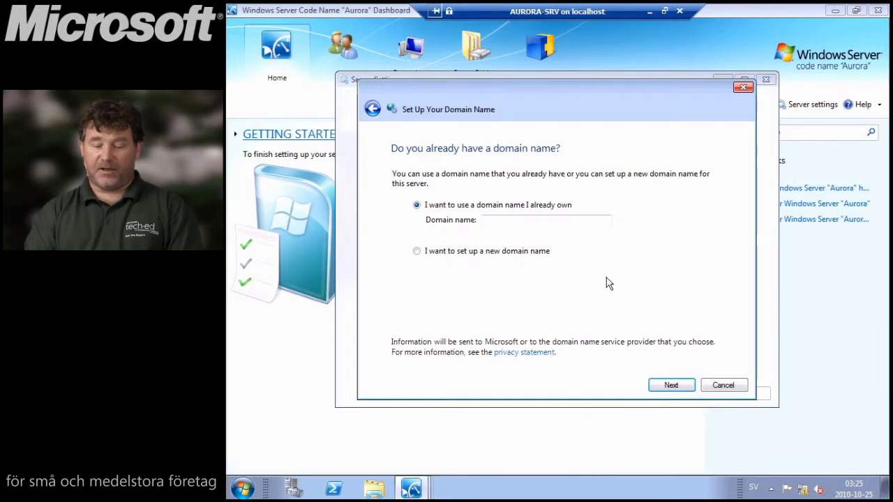
pyautogui.click(720, 387)
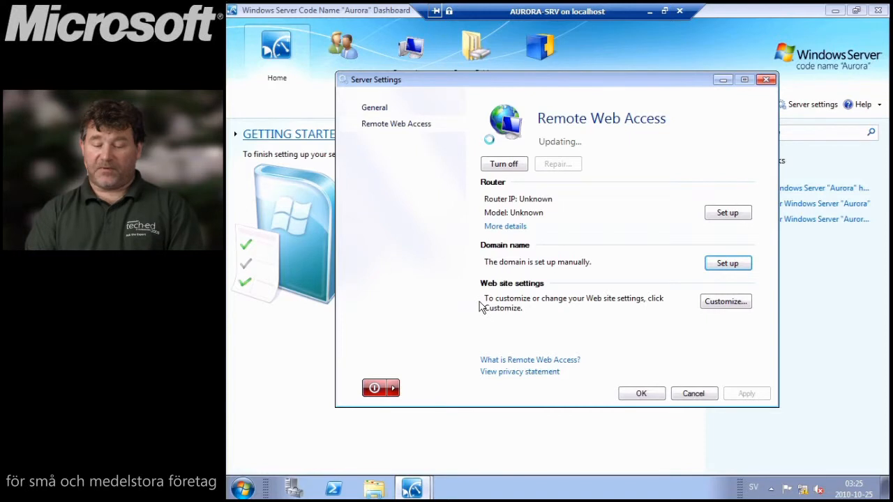
pyautogui.click(728, 306)
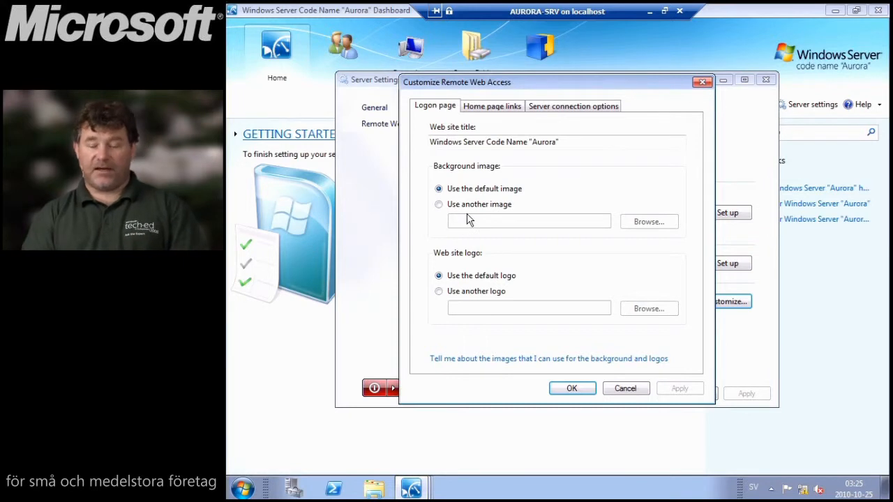
pyautogui.click(493, 108)
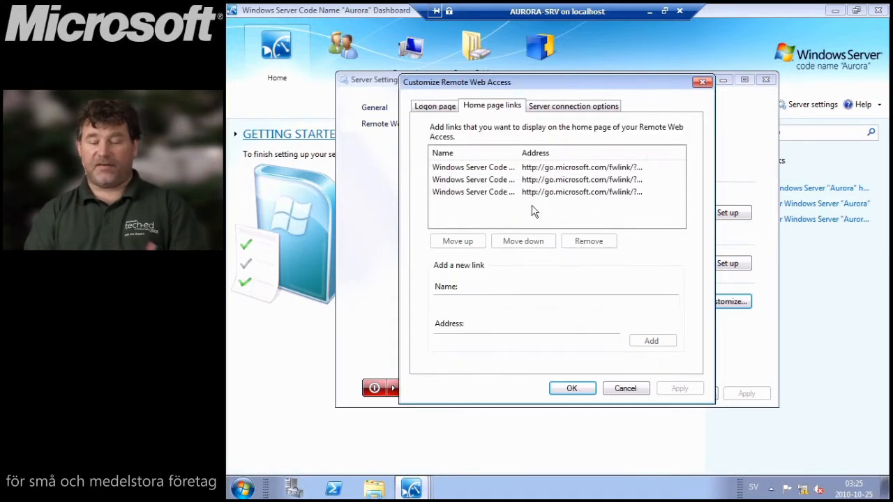
pyautogui.click(562, 107)
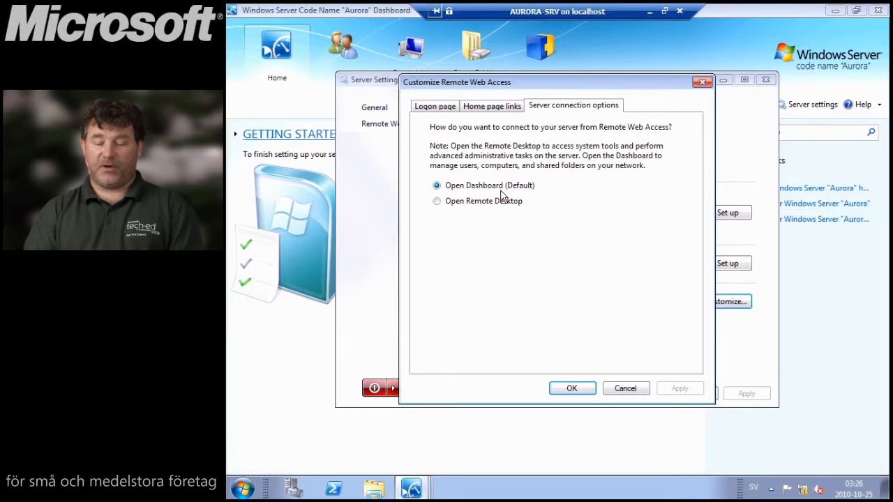
pyautogui.click(630, 394)
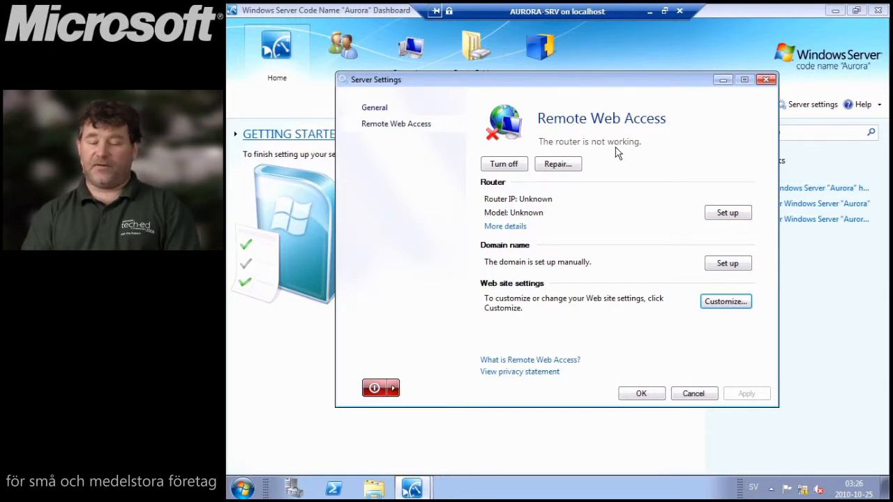
# - Check the network connection details and General settings, then close Server Settings without saving
pyautogui.click(508, 229)
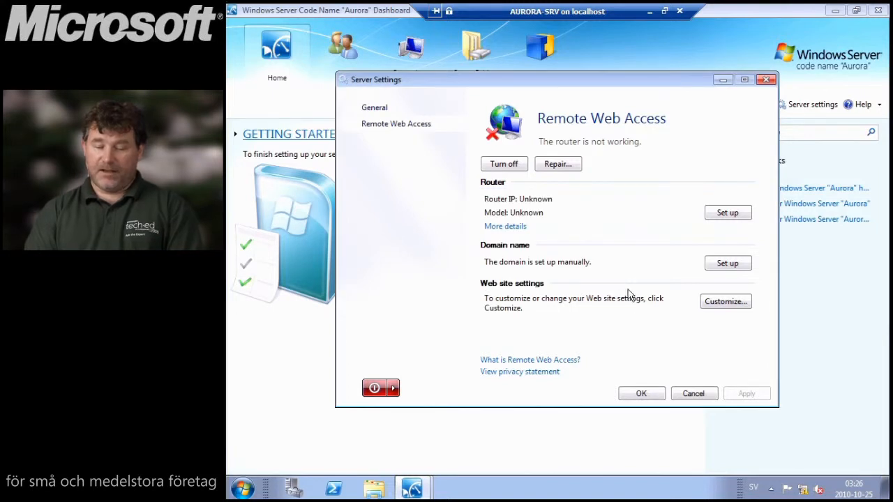
pyautogui.click(377, 109)
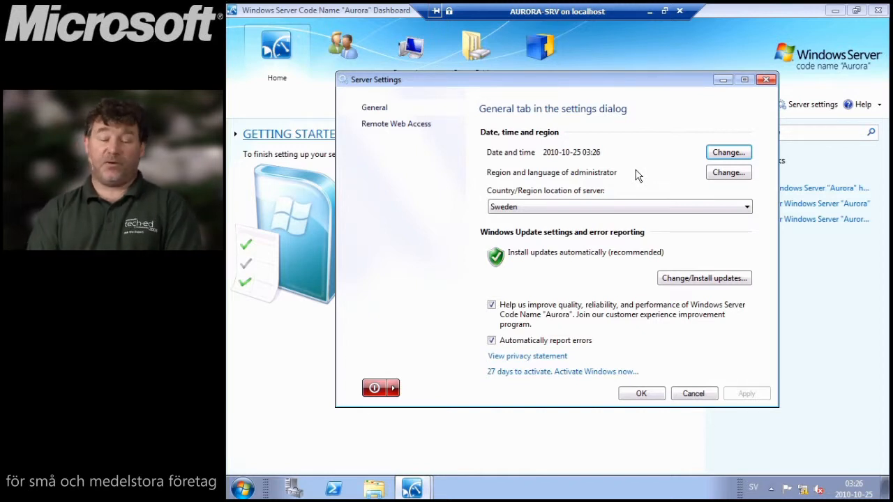
pyautogui.click(690, 395)
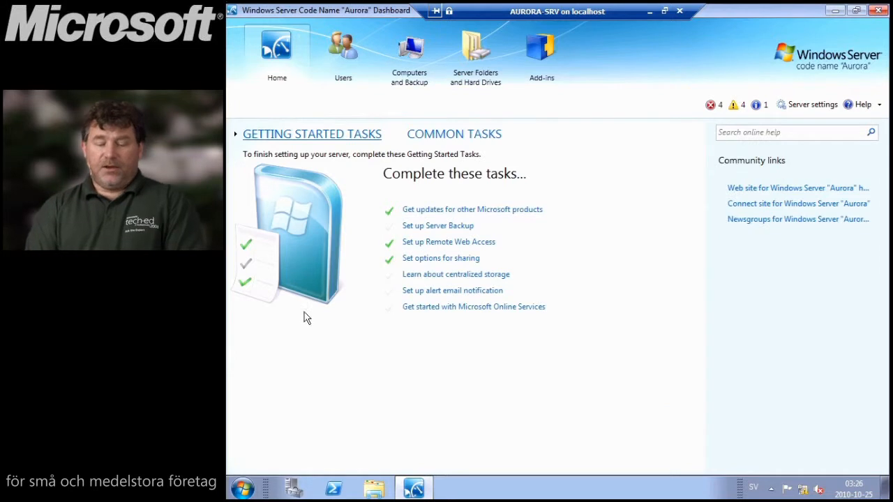
# - From the Users list, start a new account with the user's first name, last name and password
pyautogui.click(343, 46)
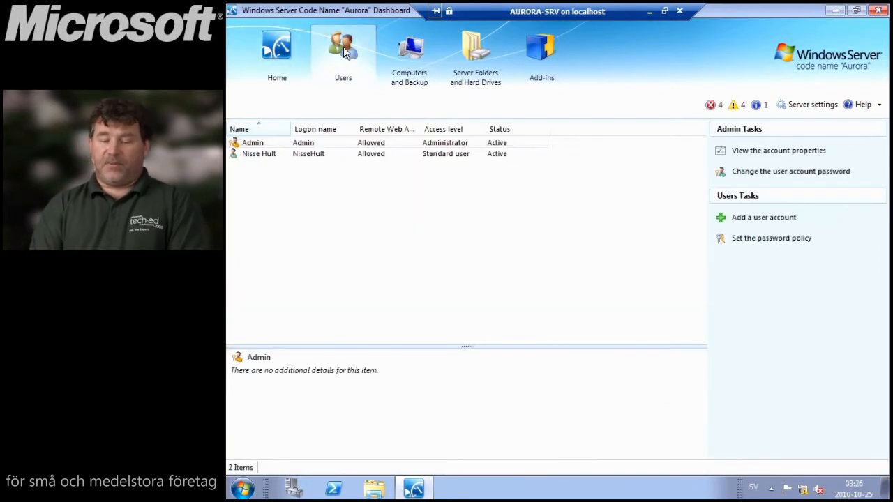
pyautogui.click(763, 218)
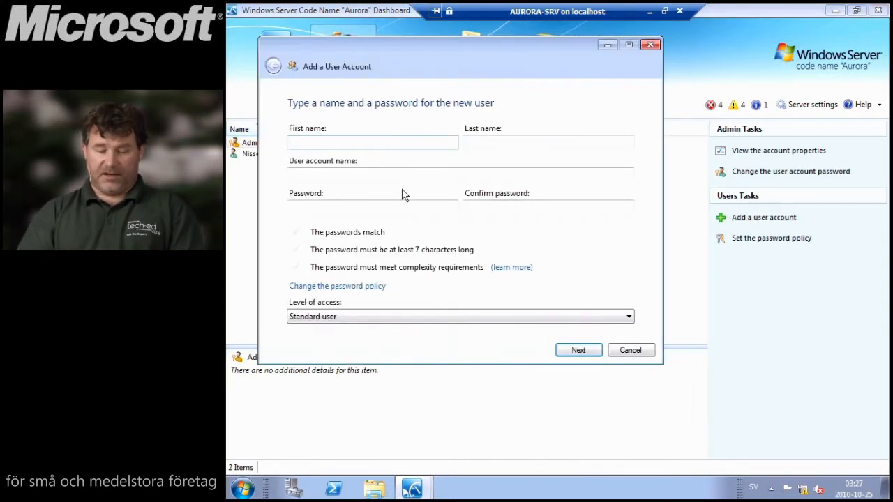
pyautogui.press('Tab')
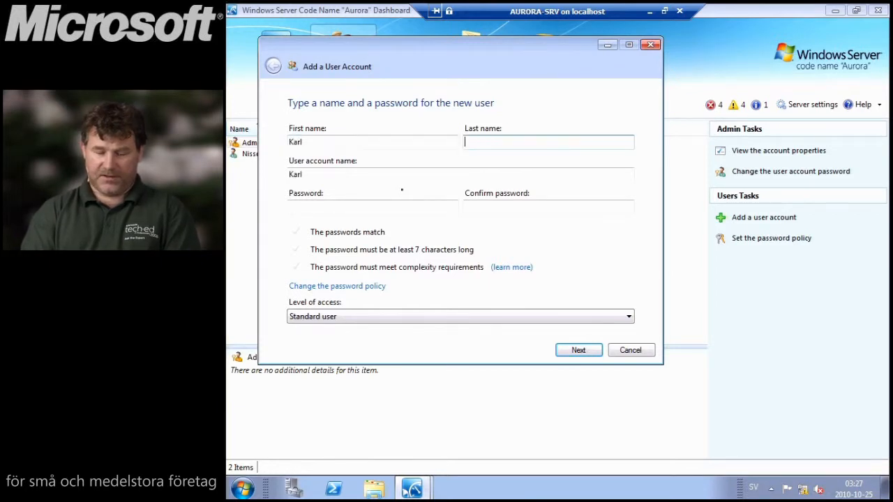
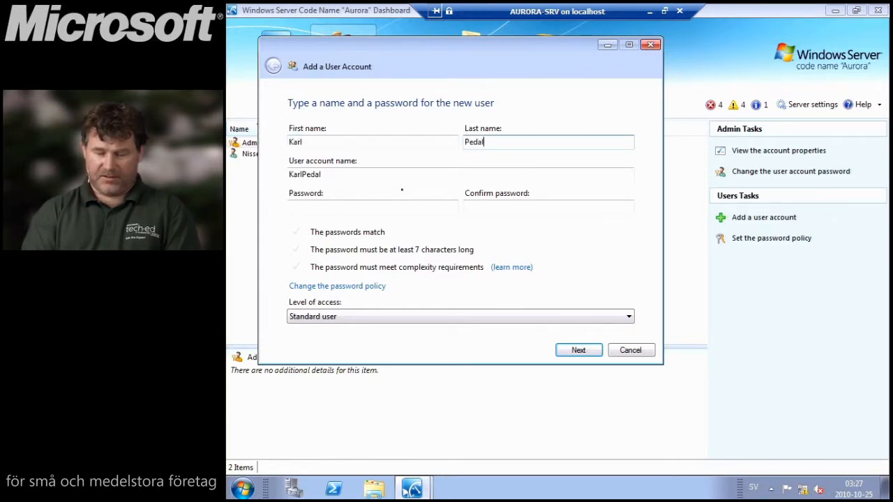
pyautogui.press('Tab')
pyautogui.press('Tab')
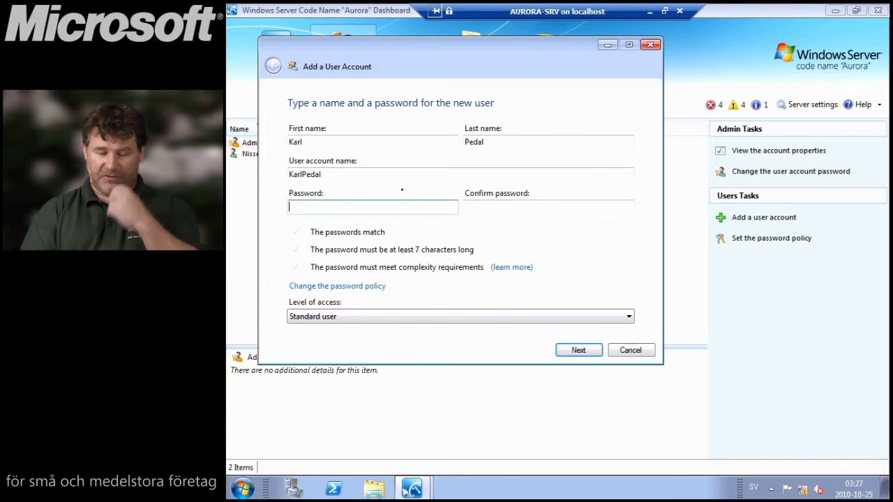
pyautogui.write('••••••••')
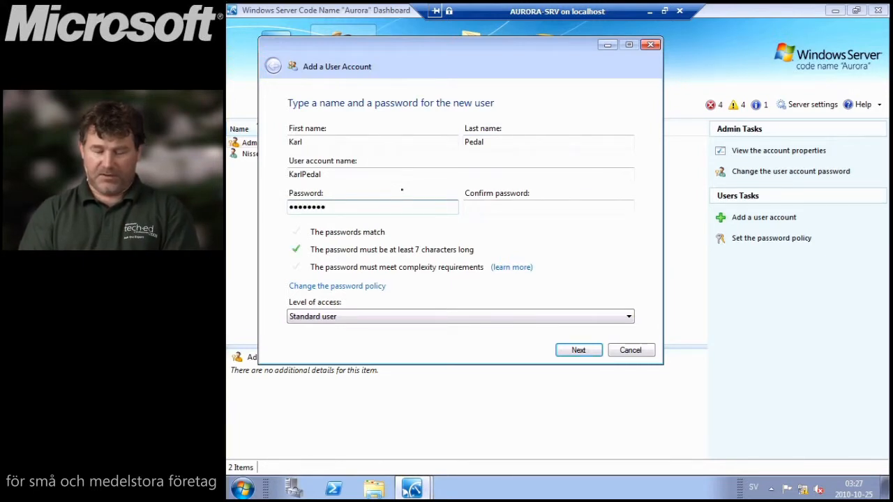
pyautogui.press('Tab')
pyautogui.write('••••••••')
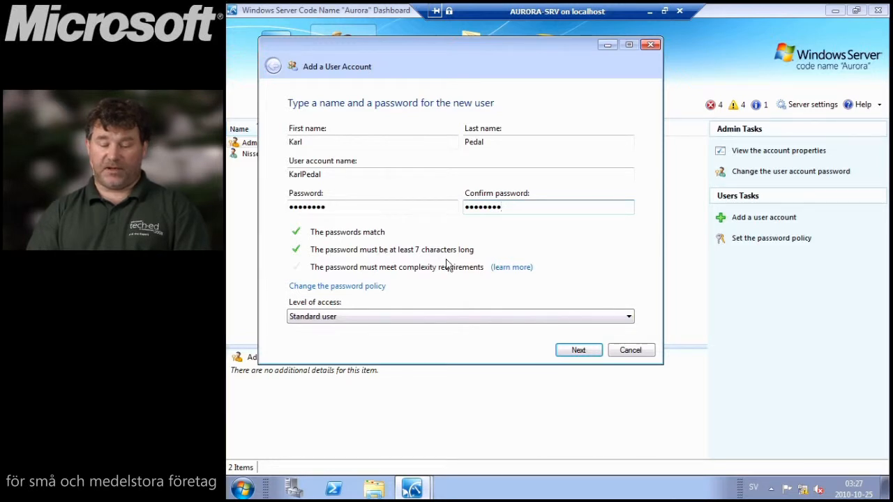
# - Re-enter the password and its confirmation, keep Standard user access, and continue
pyautogui.moveTo(327, 207); pyautogui.dragTo(229, 207)
pyautogui.write('P●●●●●●●●●')
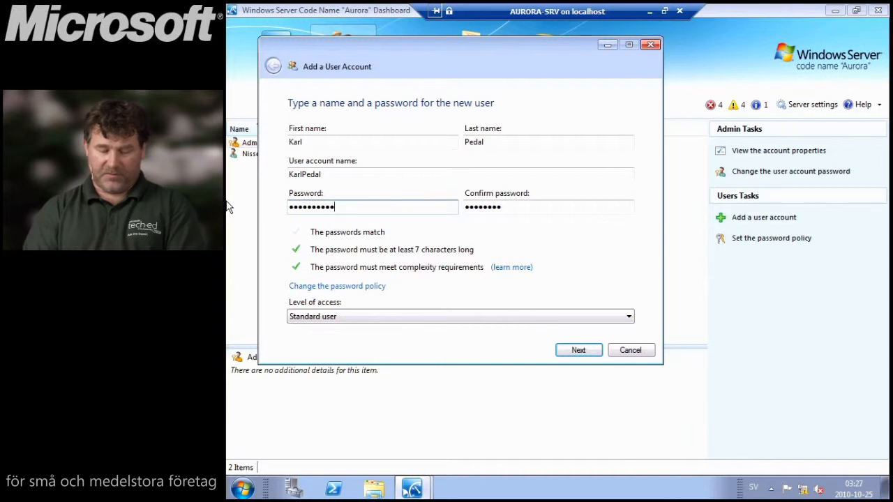
pyautogui.press('Tab')
pyautogui.write('●●●●●●●●●●●')
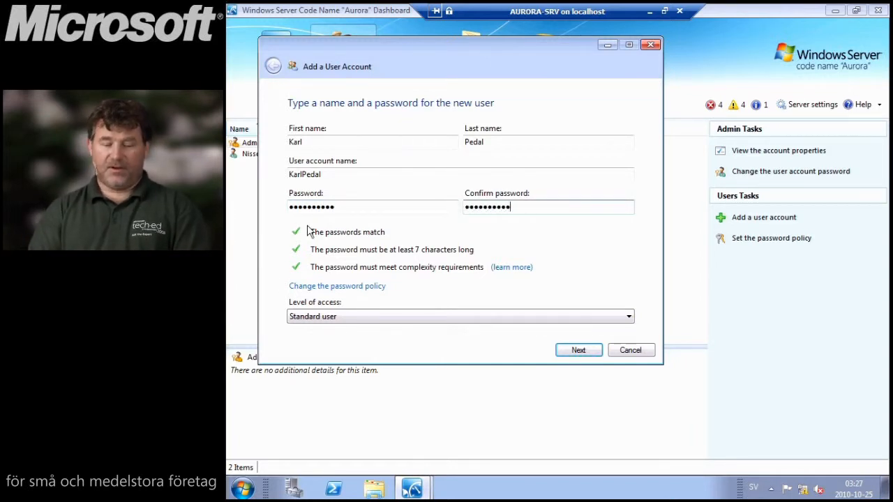
pyautogui.click(361, 319)
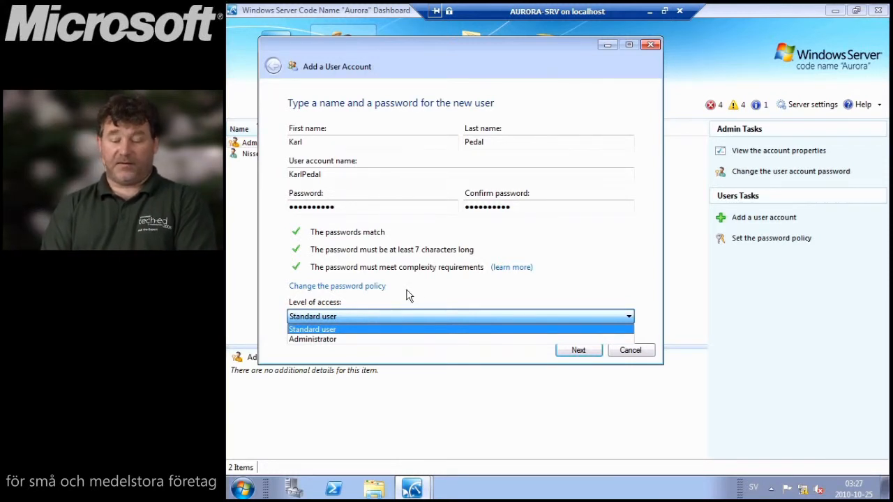
pyautogui.click(591, 300)
pyautogui.click(576, 353)
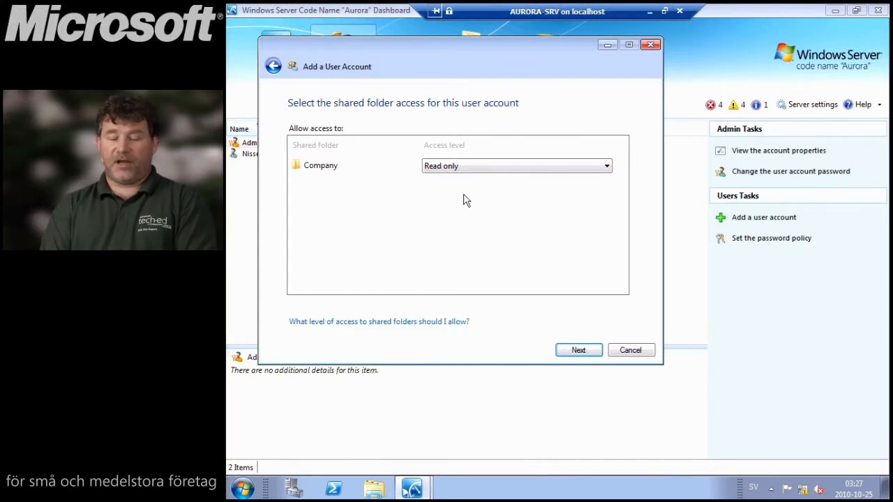
# - Give the new user Full access to the Company folder
pyautogui.click(489, 170)
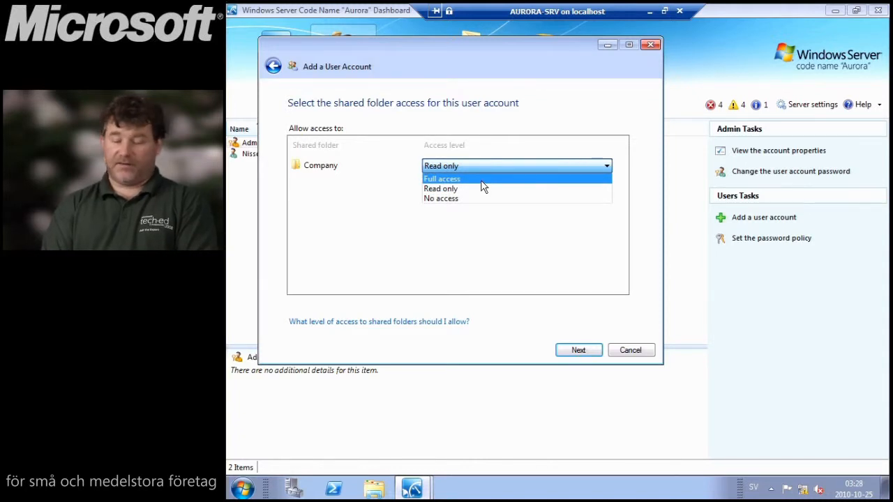
pyautogui.click(482, 180)
pyautogui.click(574, 353)
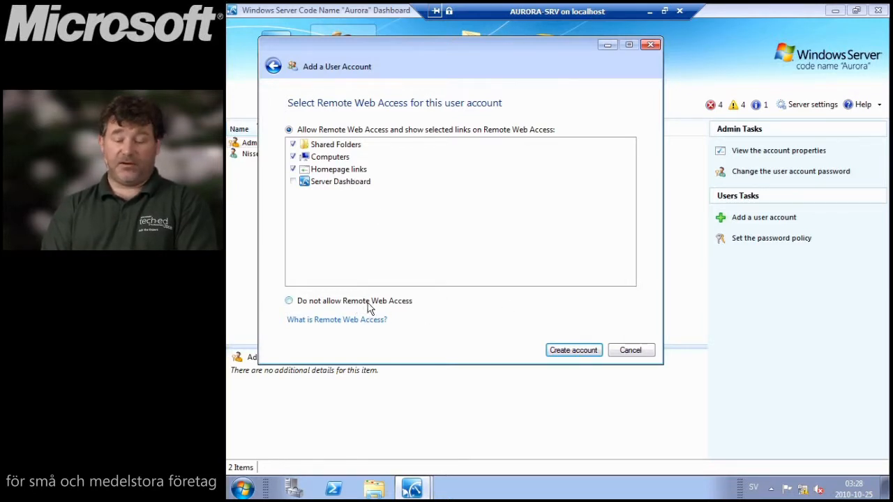
# - Create the user account, then view the Server Folders and Hard Drives summary
pyautogui.click(572, 353)
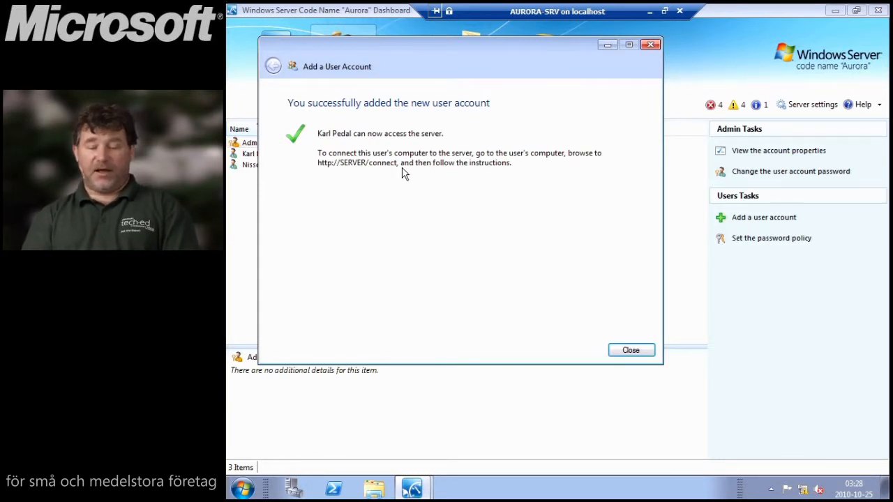
pyautogui.click(630, 351)
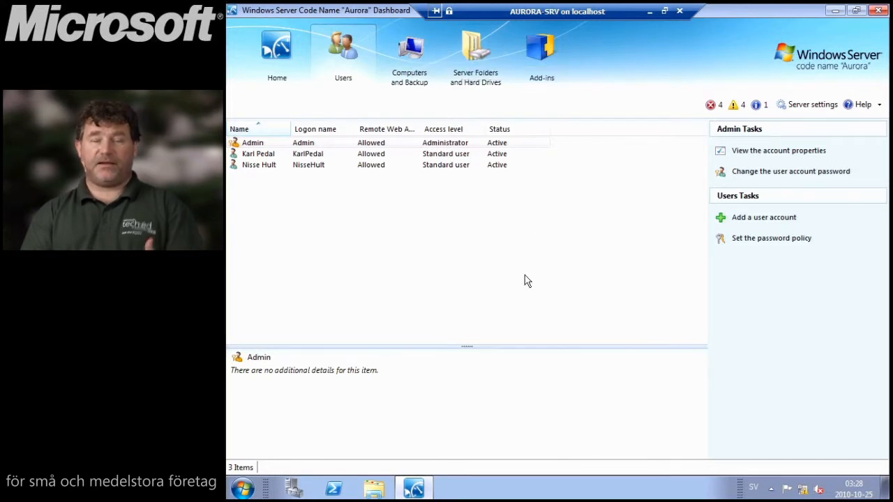
pyautogui.click(477, 62)
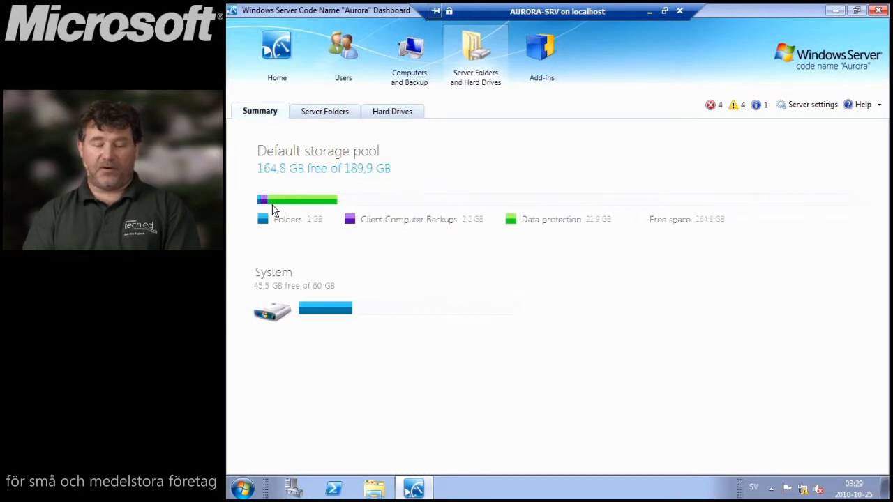
# - Start adding a new server folder named GunkFiler from the Server Folders list
pyautogui.click(329, 111)
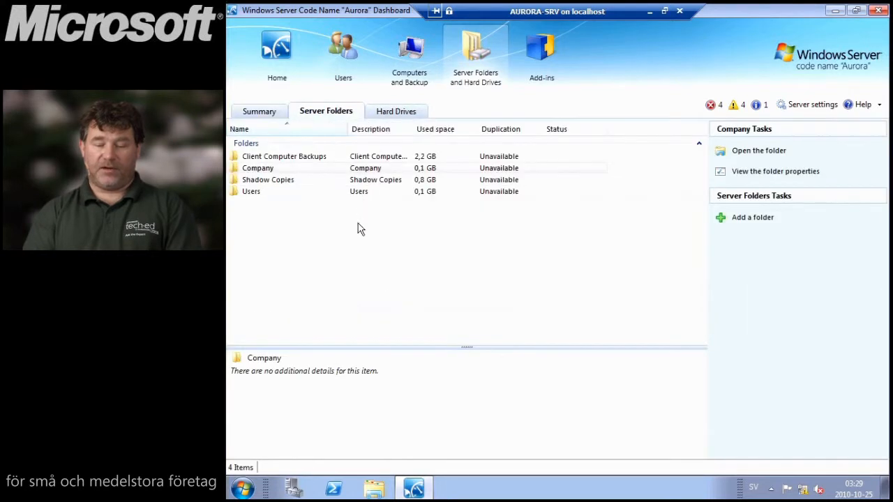
pyautogui.click(745, 218)
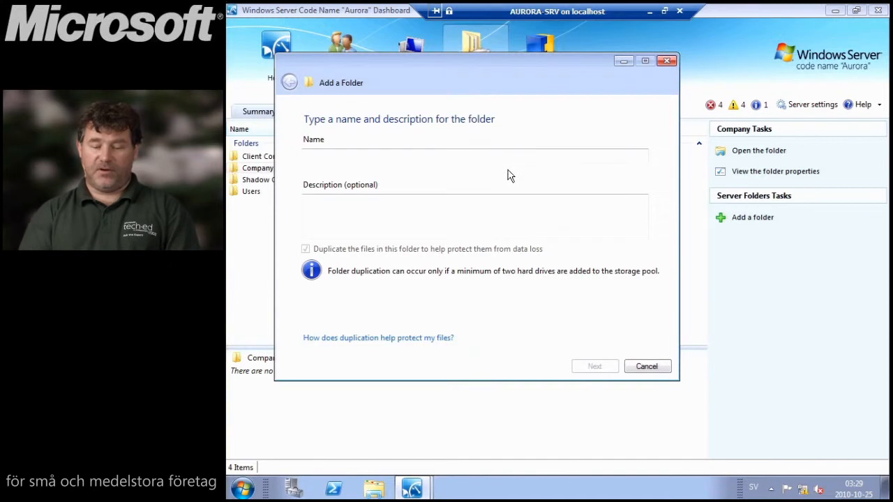
pyautogui.write('G')
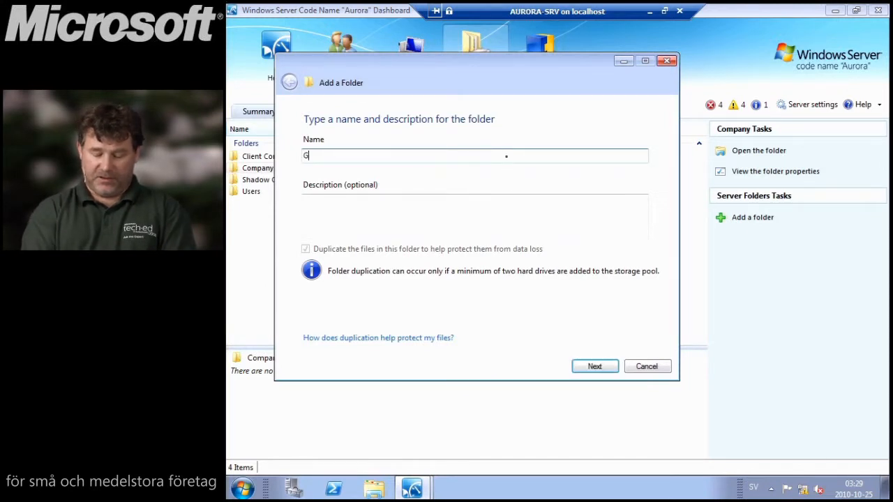
pyautogui.write('unkFiler')
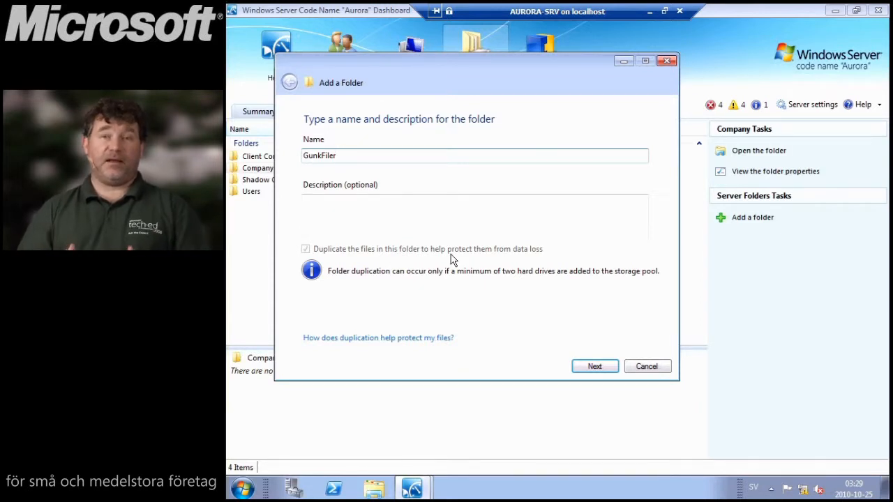
# - Give the second user Read/Write access and create the GunkFiler folder
pyautogui.click(599, 373)
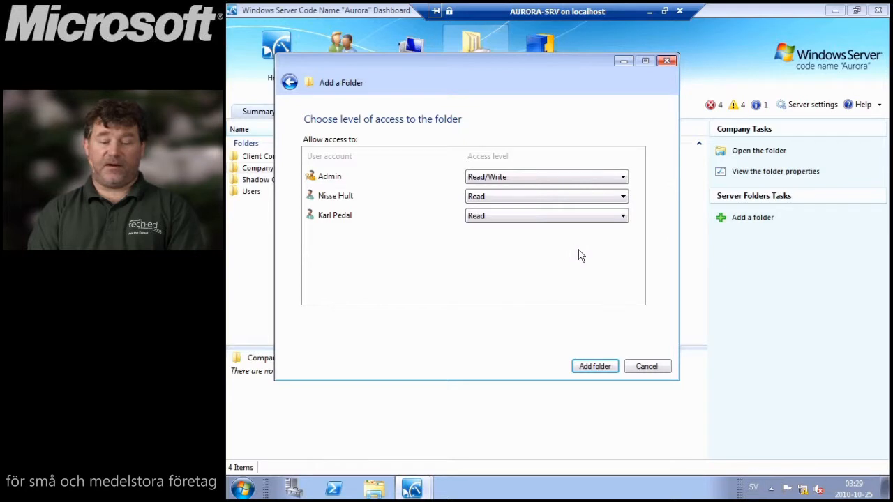
pyautogui.click(554, 199)
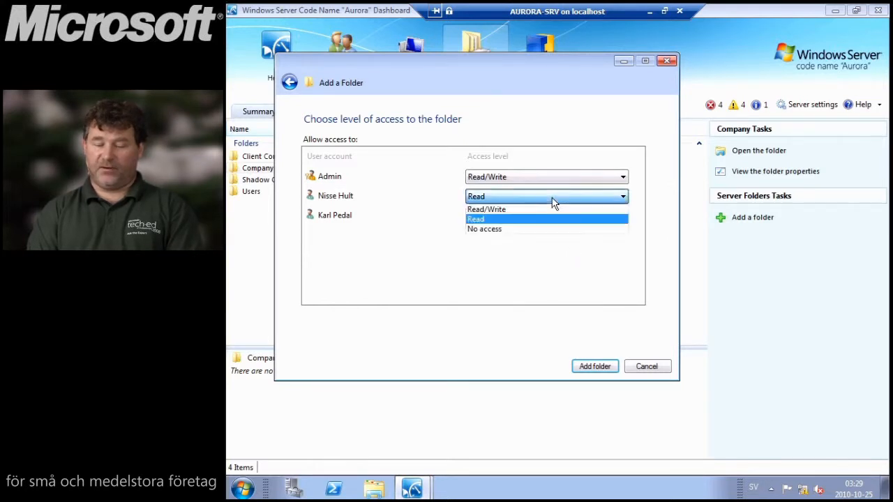
pyautogui.click(552, 210)
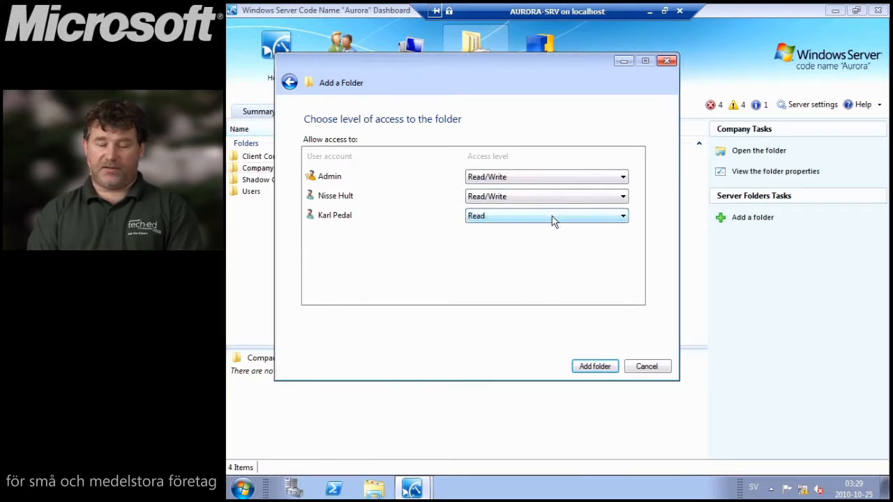
pyautogui.click(594, 368)
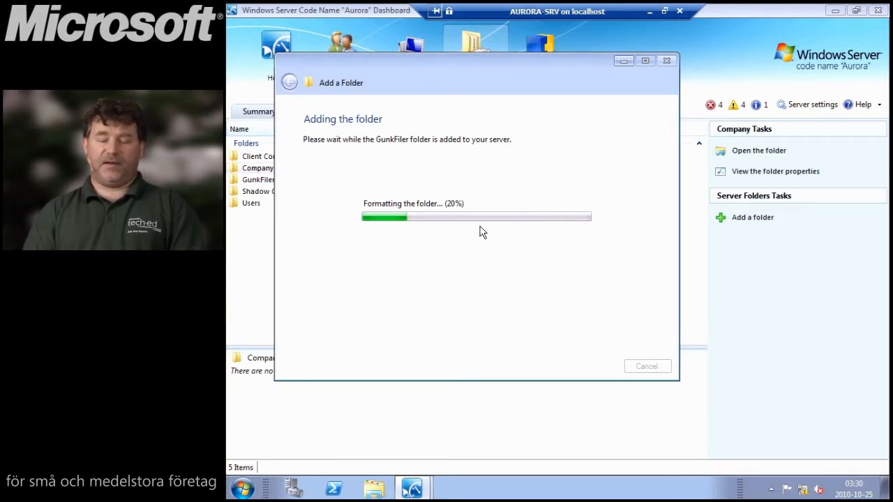
pyautogui.moveTo(537, 77); pyautogui.dragTo(619, 91)
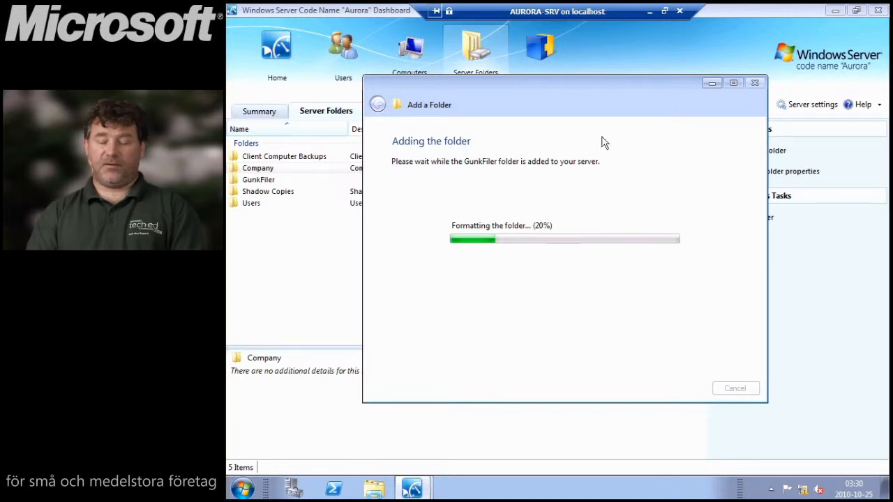
pyautogui.moveTo(602, 102); pyautogui.dragTo(595, 143)
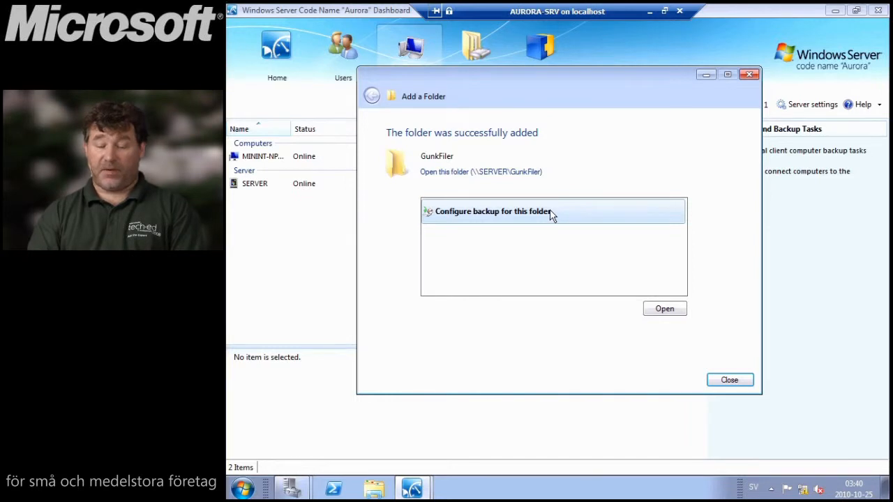
# - Close the completed Add a Folder wizard and return to the Server Folders list
pyautogui.click(729, 380)
pyautogui.click(477, 64)
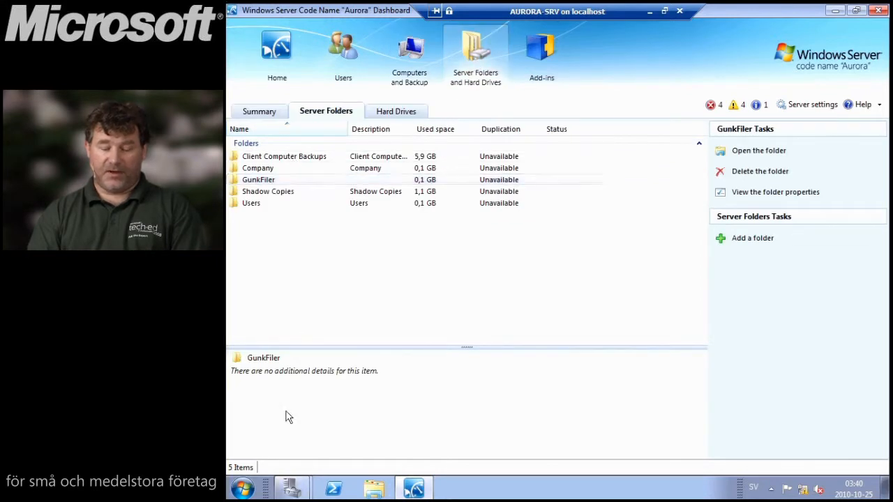
pyautogui.click(242, 488)
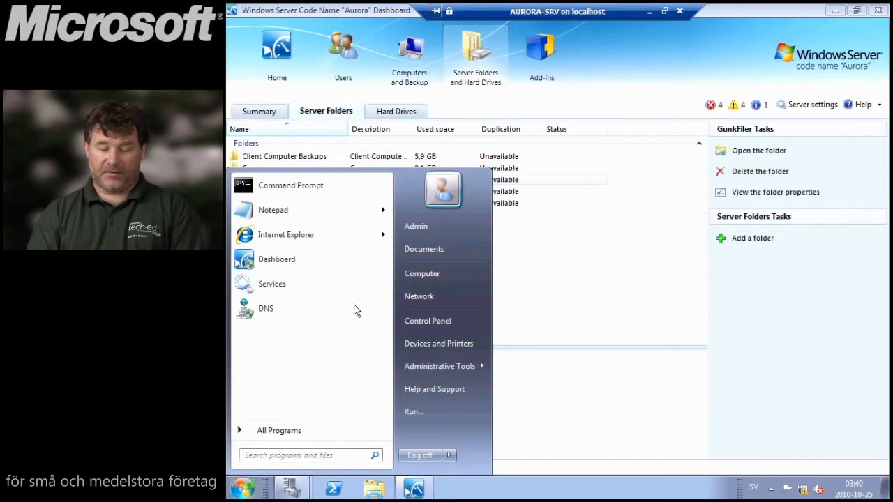
pyautogui.click(439, 272)
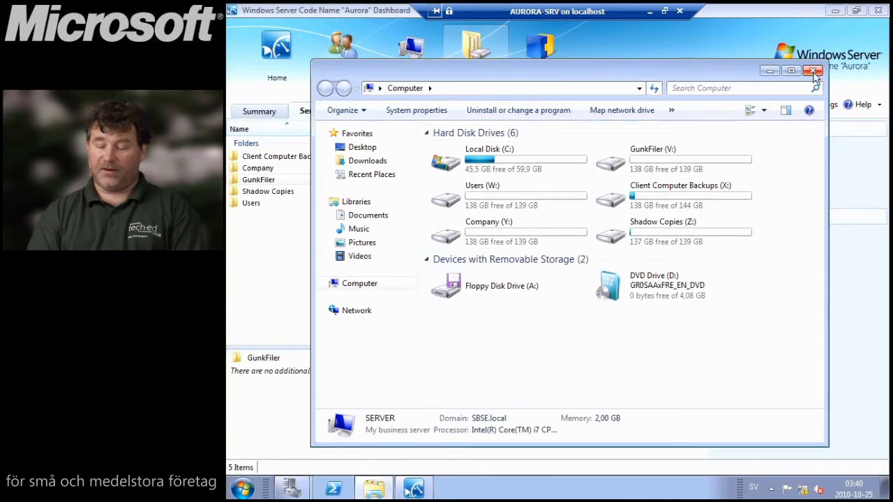
pyautogui.doubleClick(686, 164)
pyautogui.click(477, 155)
pyautogui.doubleClick(477, 154)
pyautogui.click(813, 69)
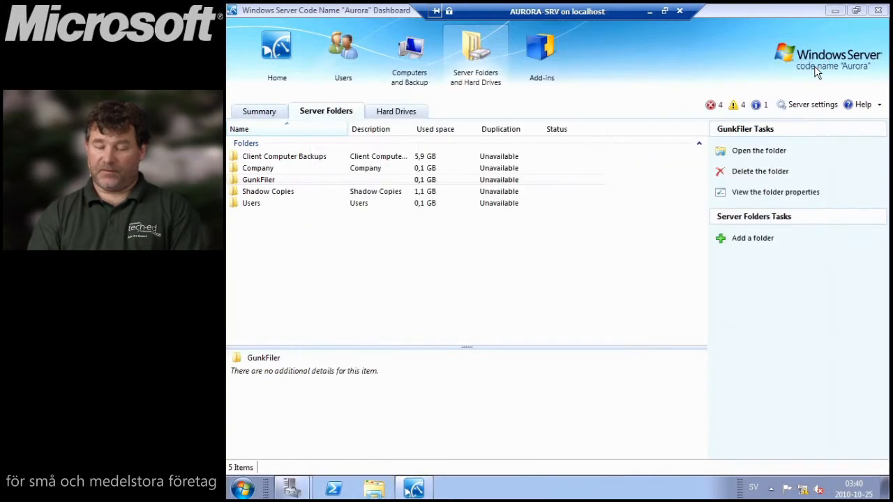
# - Open Hard Drives, widen the Name column, and select Virtual HD then the Msft Virtual Disk
pyautogui.click(412, 116)
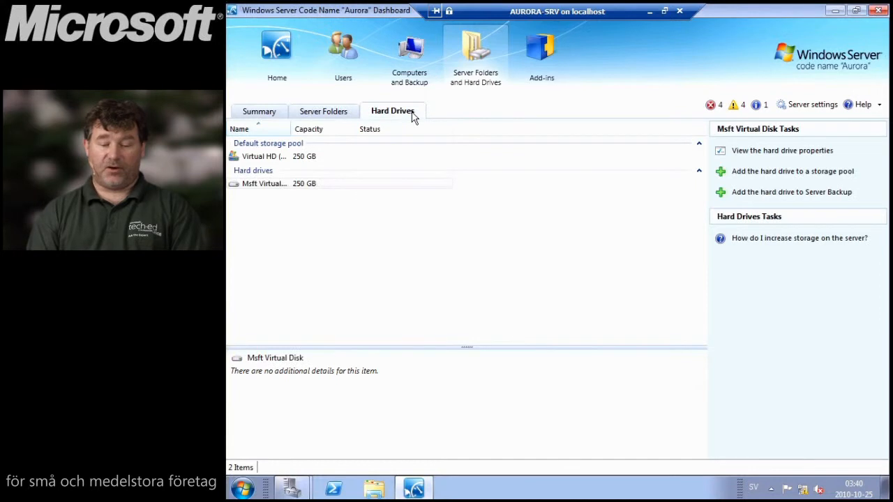
pyautogui.moveTo(290, 129); pyautogui.dragTo(348, 141)
pyautogui.click(279, 158)
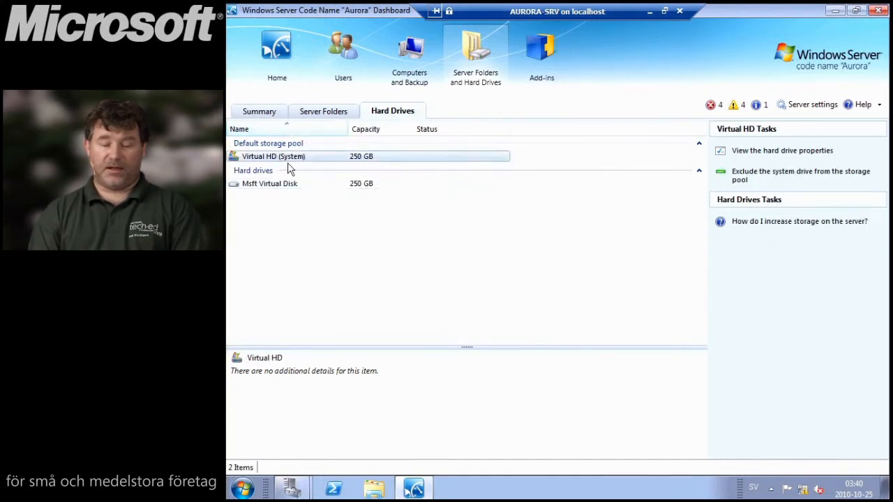
pyautogui.click(286, 186)
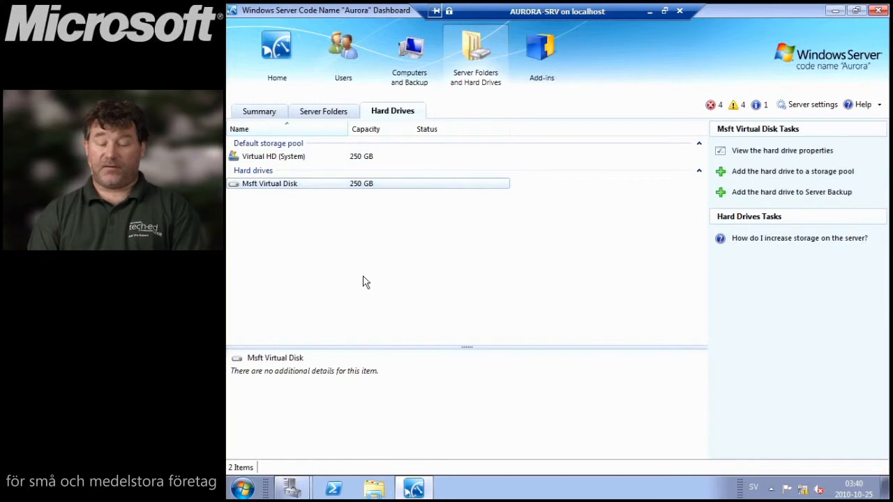
# - Add the 250 GB Msft Virtual Disk to the storage pool, acknowledging it will be formatted
pyautogui.click(802, 174)
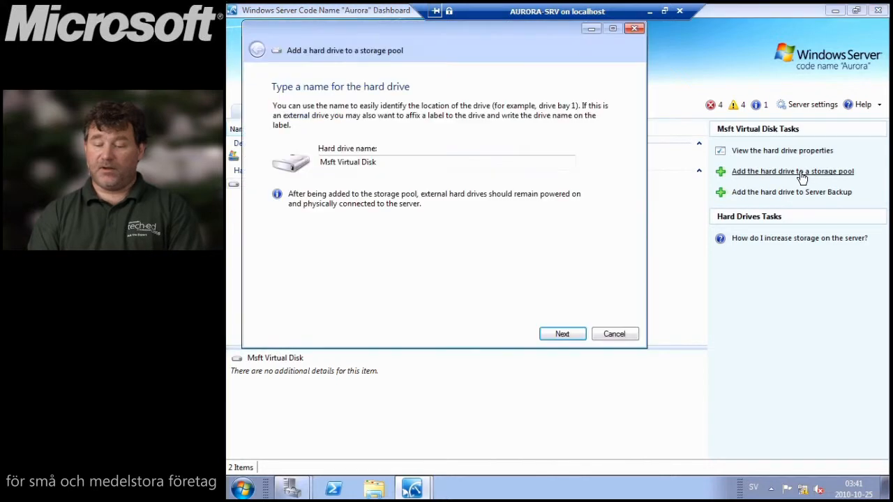
pyautogui.click(561, 334)
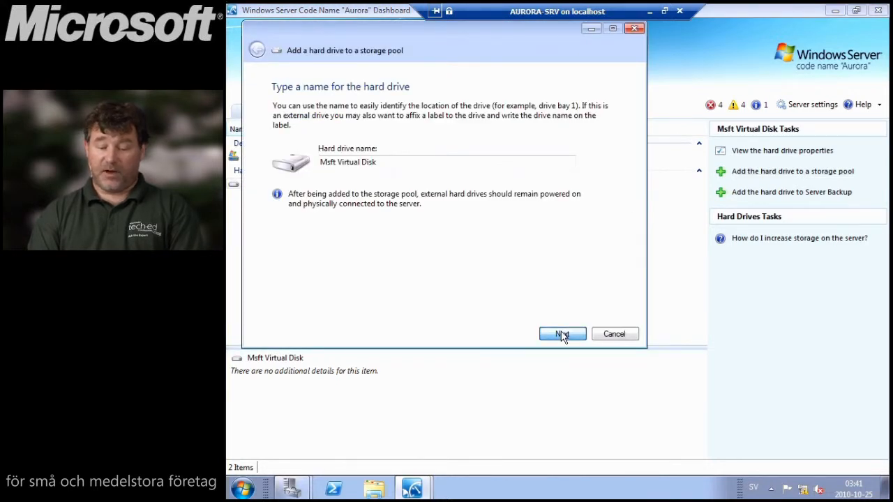
pyautogui.click(339, 261)
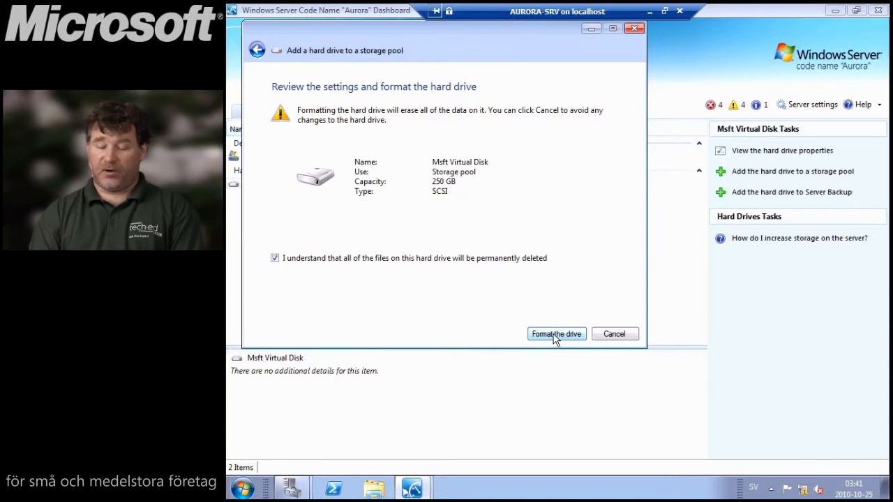
pyautogui.click(614, 334)
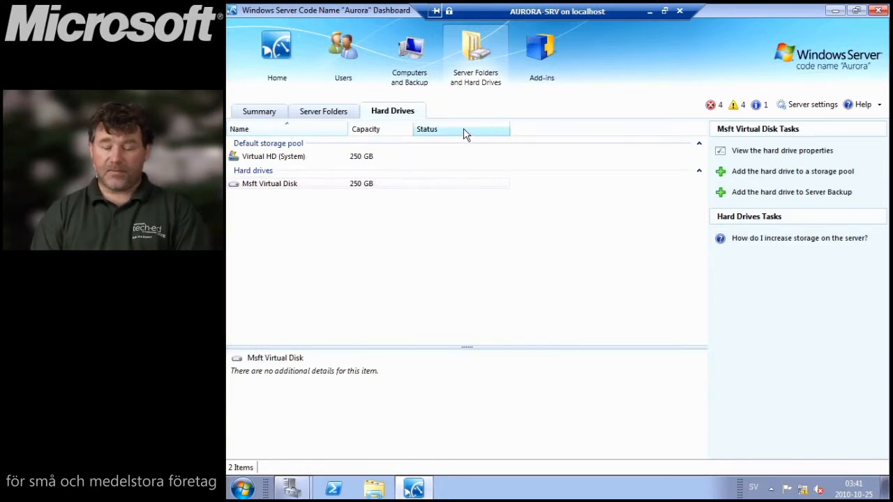
# - Review backup status for computer MININT-NP05U0U, then view the empty Add-ins page
pyautogui.click(418, 70)
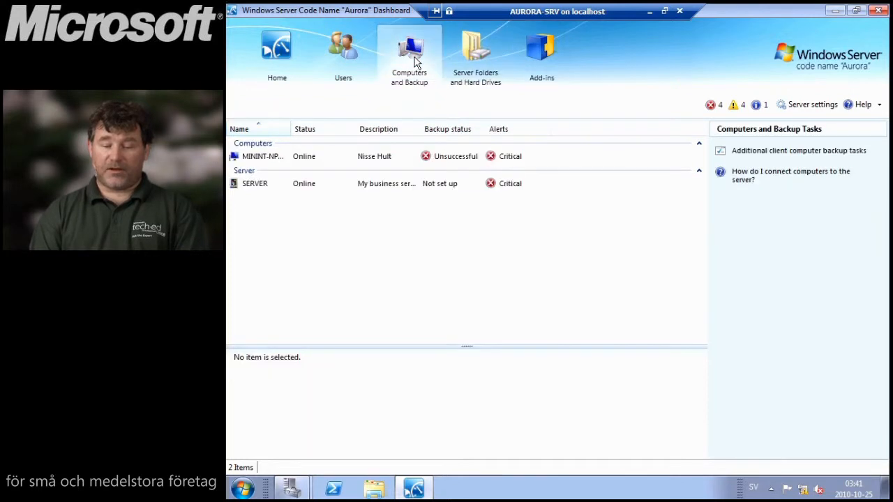
pyautogui.click(307, 156)
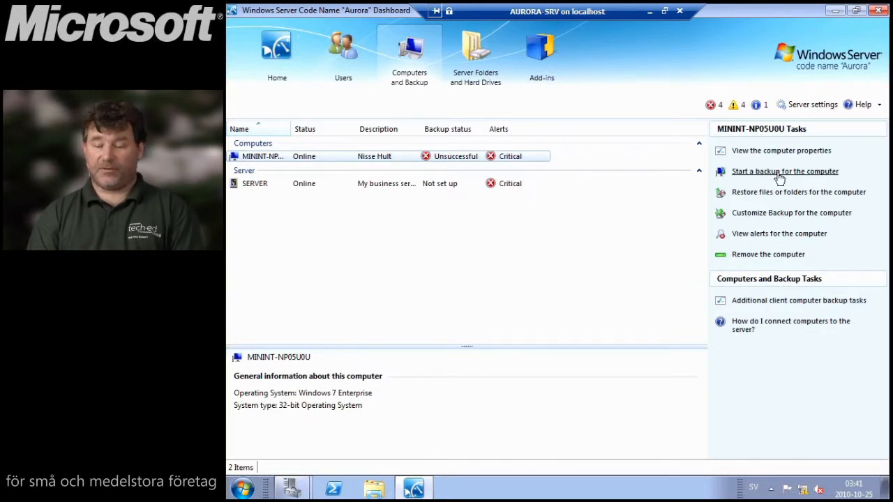
pyautogui.click(540, 69)
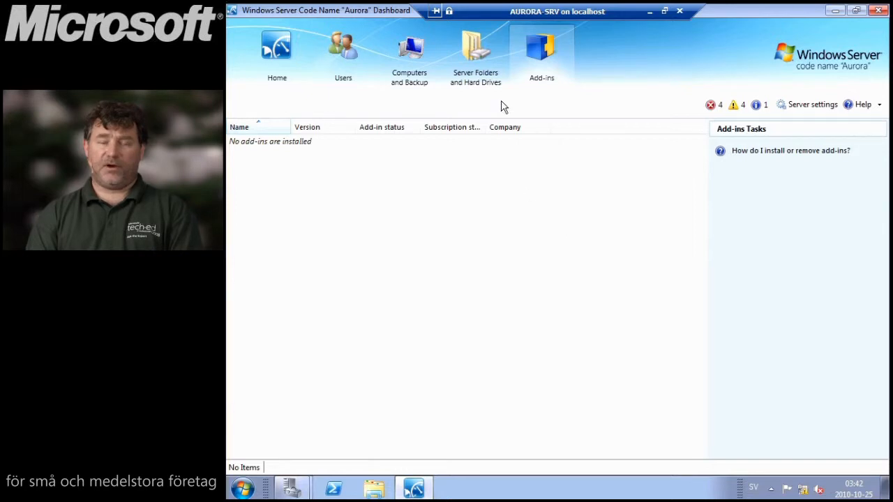
# - Review users, computers, storage pool summary, server folders and hard drives, then minimize the server session
pyautogui.click(343, 52)
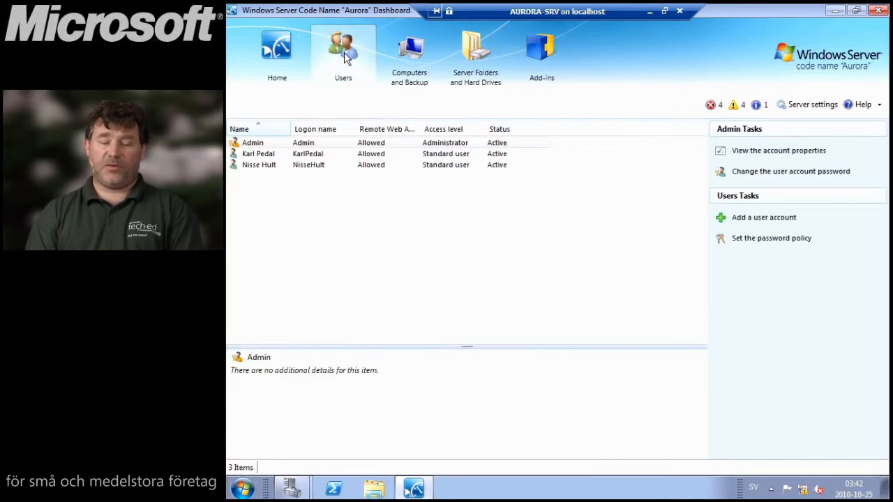
pyautogui.click(412, 46)
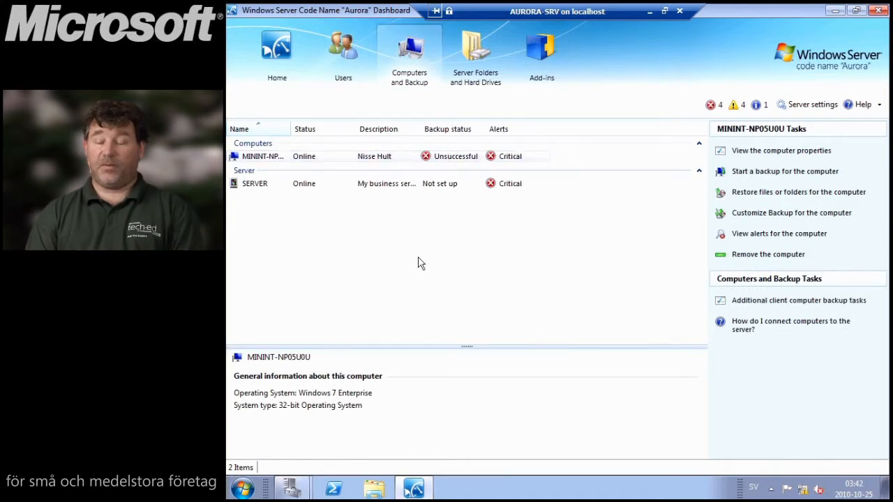
pyautogui.click(473, 56)
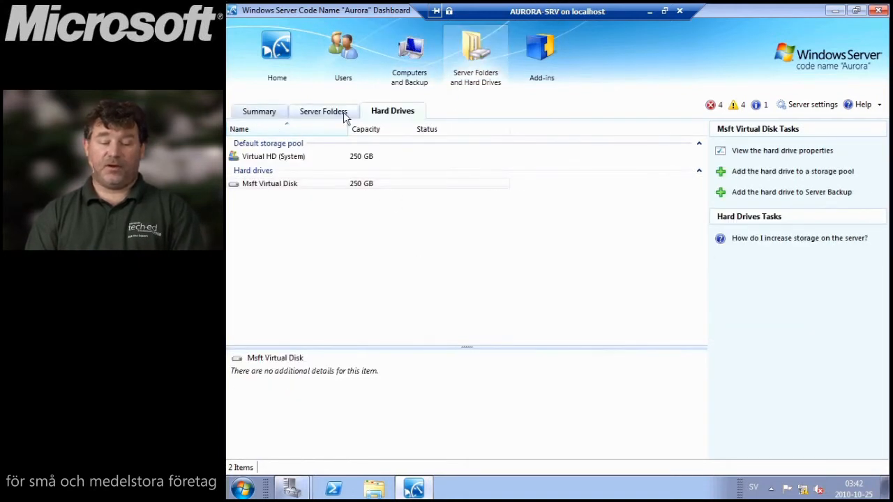
pyautogui.click(277, 117)
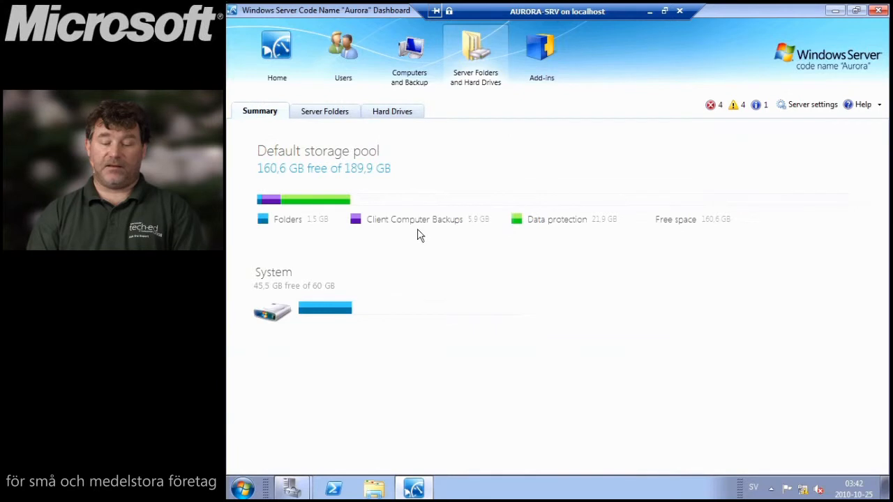
pyautogui.click(332, 116)
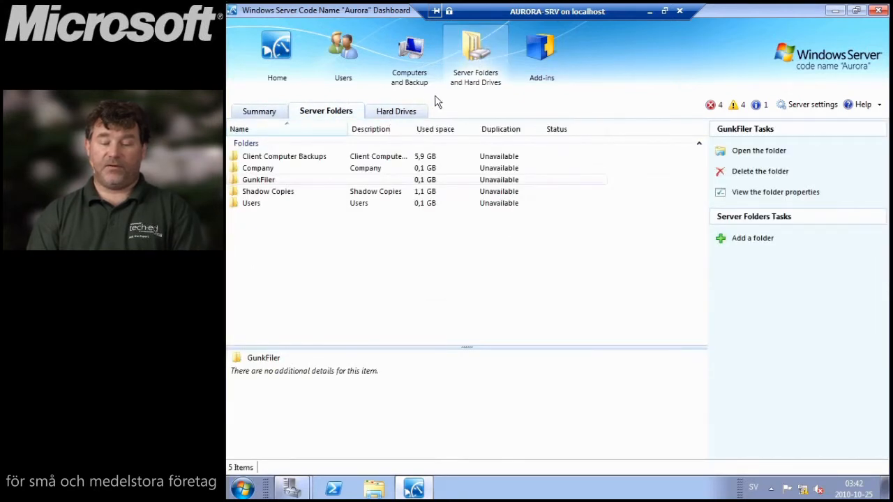
pyautogui.click(406, 111)
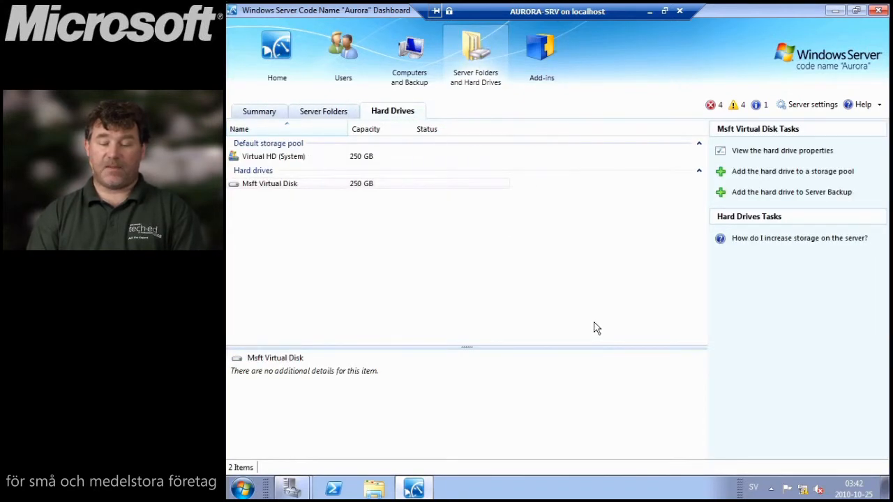
pyautogui.click(651, 11)
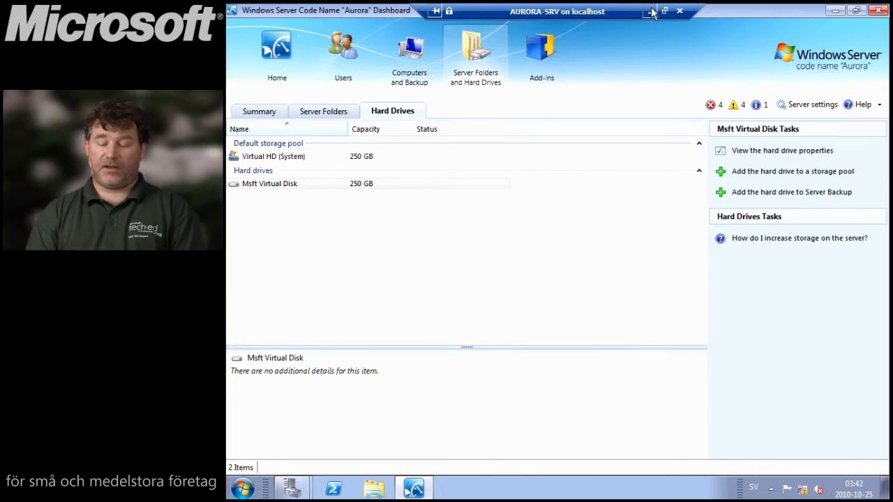
# - Bring up the AURORA-WKS on localhost virtual machine window from the VM Connection taskbar icon
pyautogui.moveTo(384, 487)
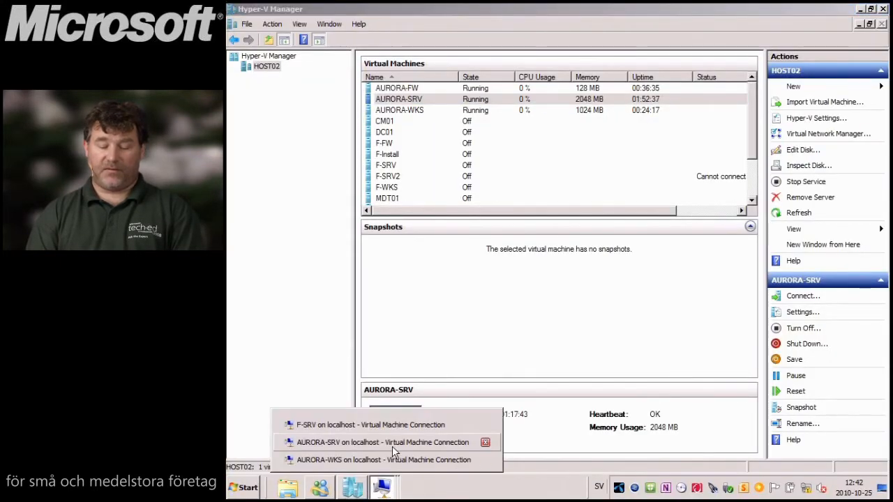
pyautogui.click(392, 460)
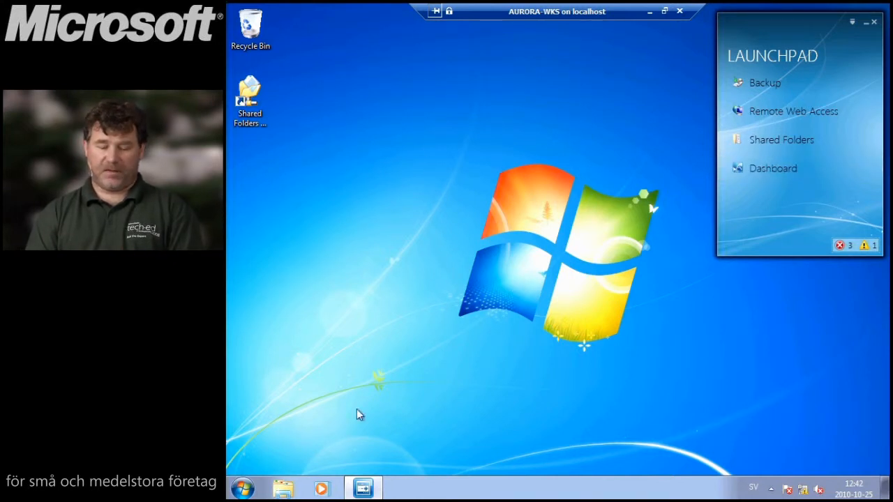
# - Launch Remote Web Access from Launchpad, maximize Internet Explorer, and sign in with the user's credentials
pyautogui.click(800, 113)
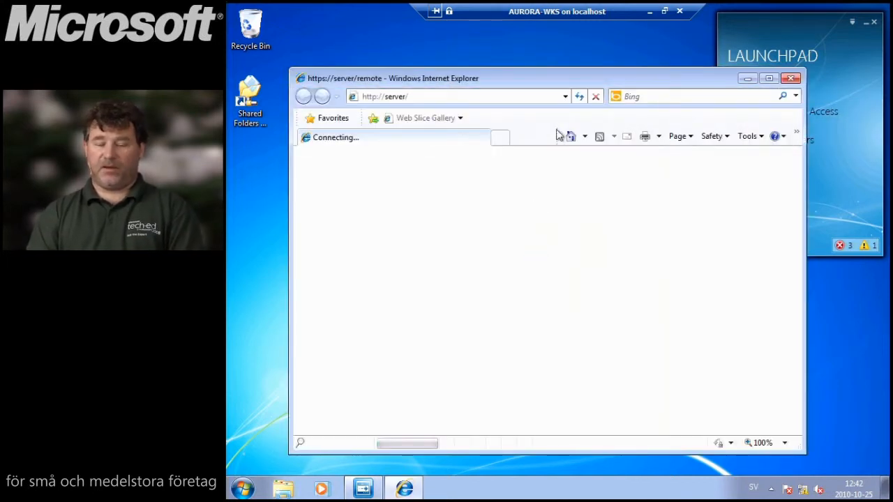
pyautogui.doubleClick(595, 80)
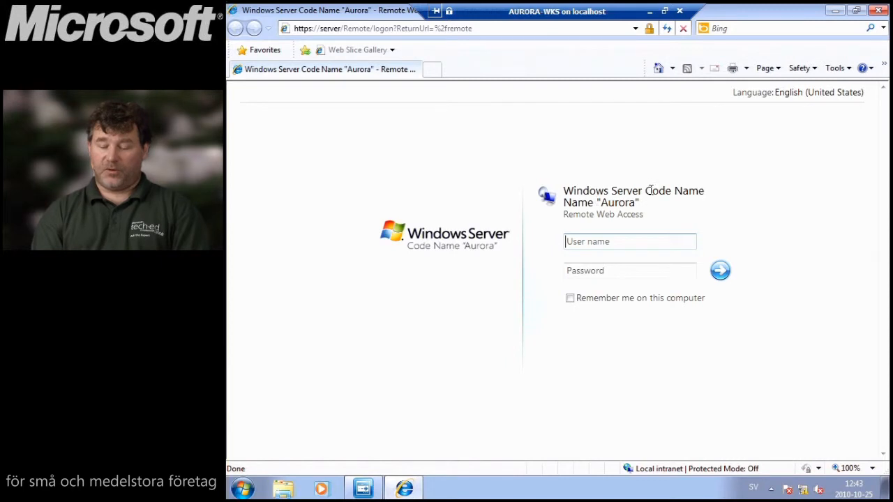
pyautogui.click(626, 246)
pyautogui.press('Tab')
pyautogui.write('**********')
pyautogui.press('Return')
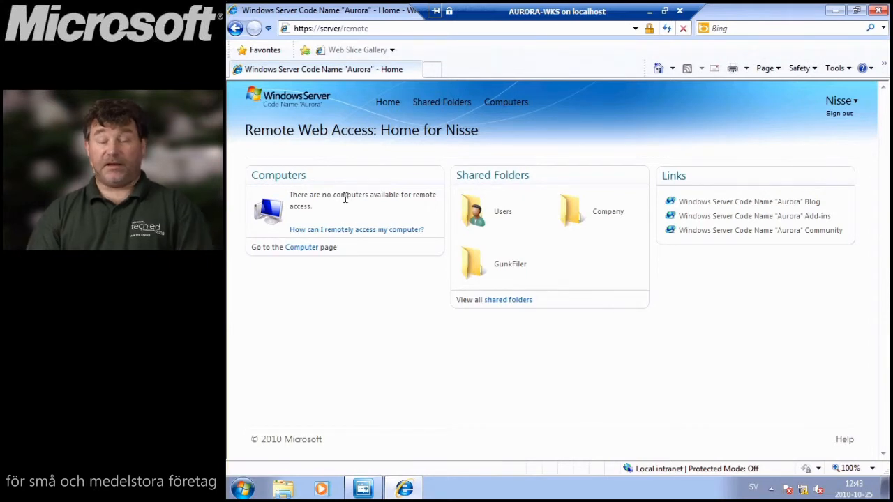
# - Browse the GunkFiler and Company shares, then open the user's personal folder under Users
pyautogui.click(516, 265)
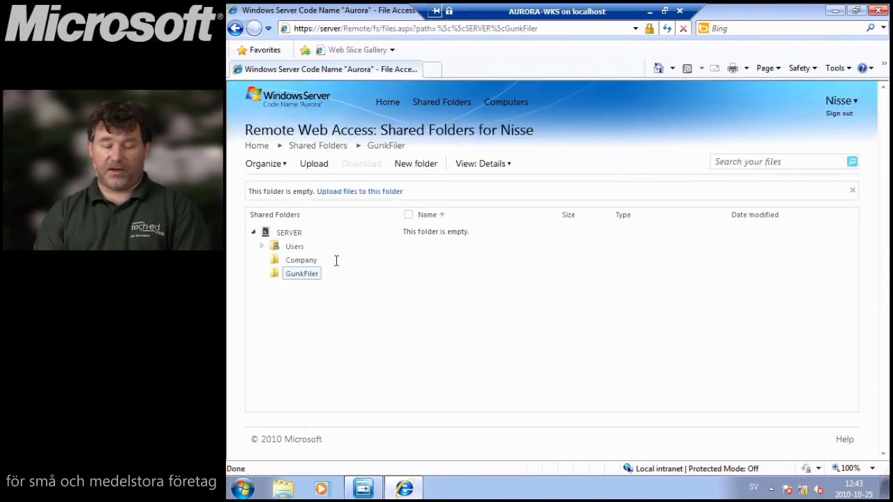
pyautogui.click(300, 260)
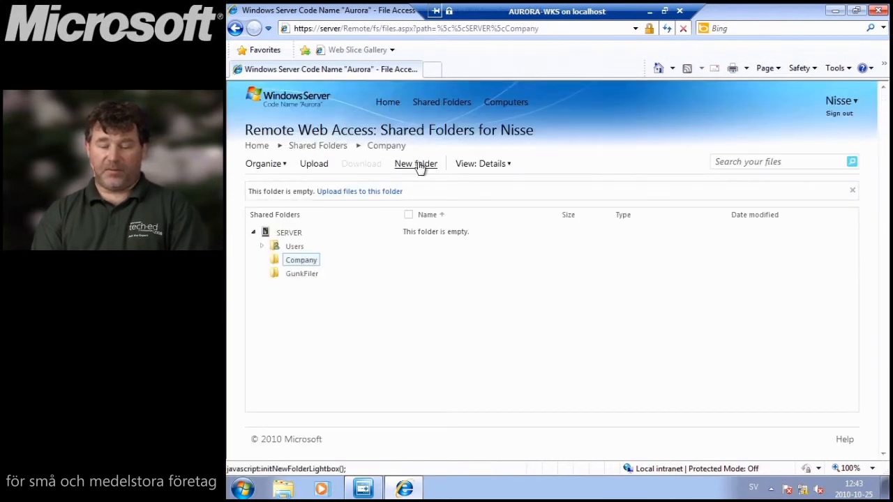
pyautogui.click(262, 246)
pyautogui.click(310, 287)
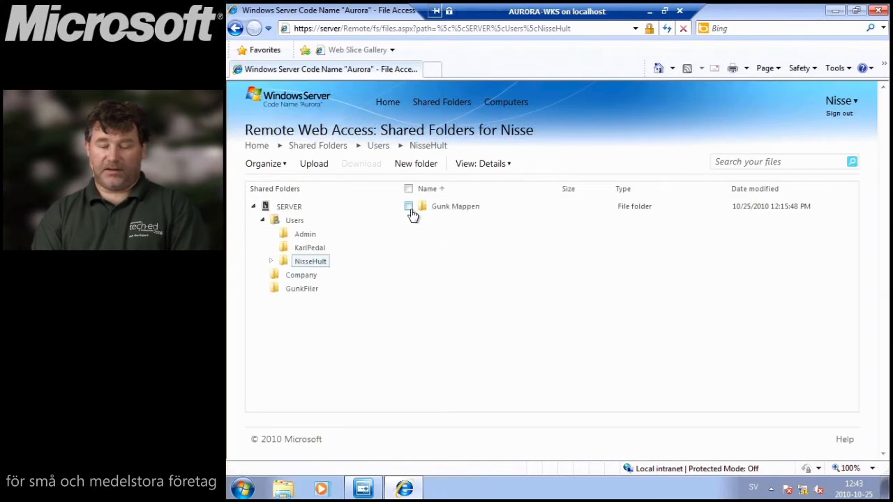
# - Open the Gunk Mappen folder, try Upload, then go back to its empty listing
pyautogui.click(270, 260)
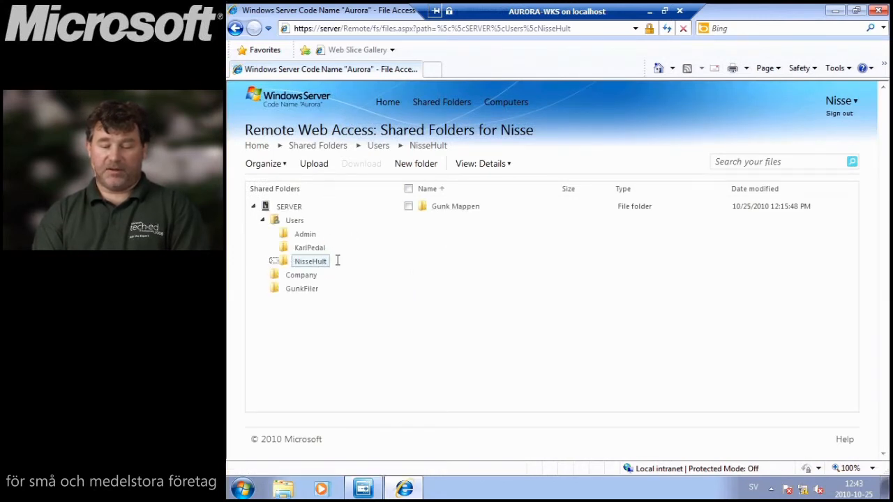
pyautogui.click(442, 210)
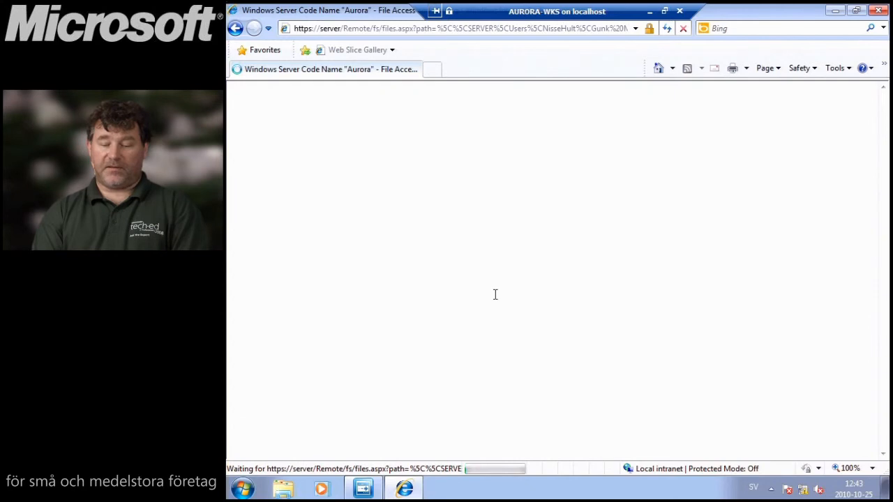
pyautogui.click(315, 166)
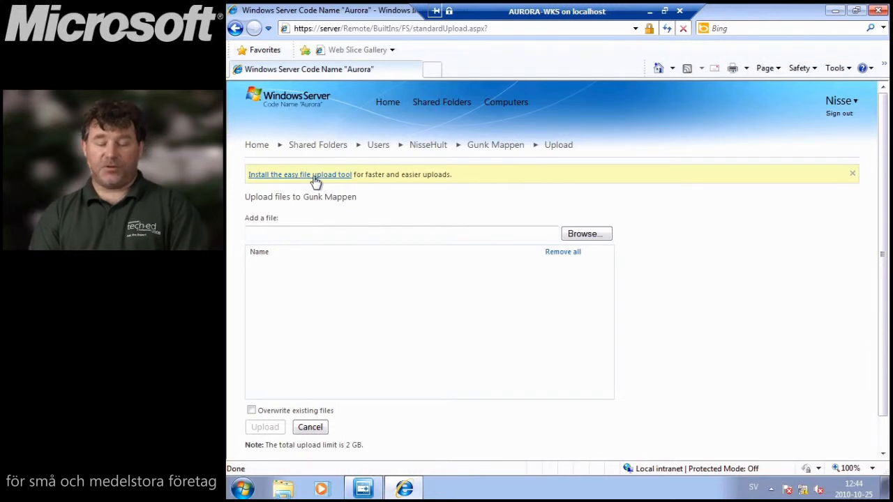
pyautogui.click(235, 28)
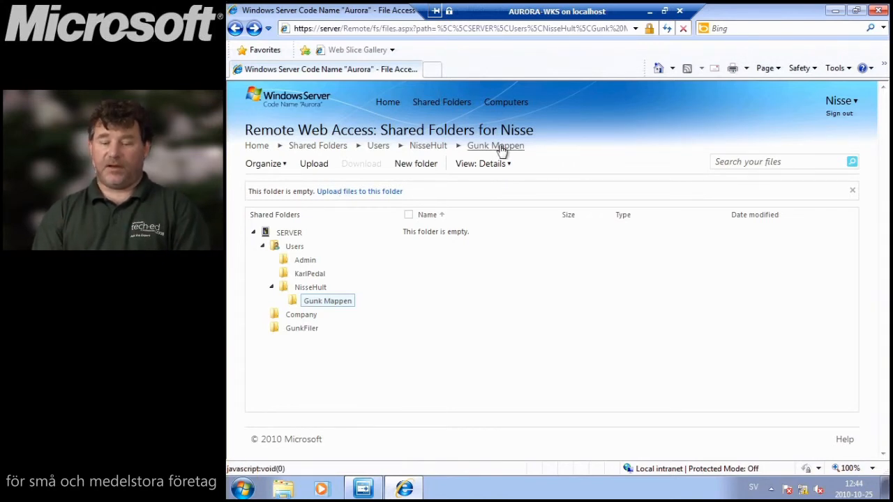
# - Switch from AURORA-WKS to the AURORA-SRV session and open Sharing Options from the Home tasks
pyautogui.click(650, 14)
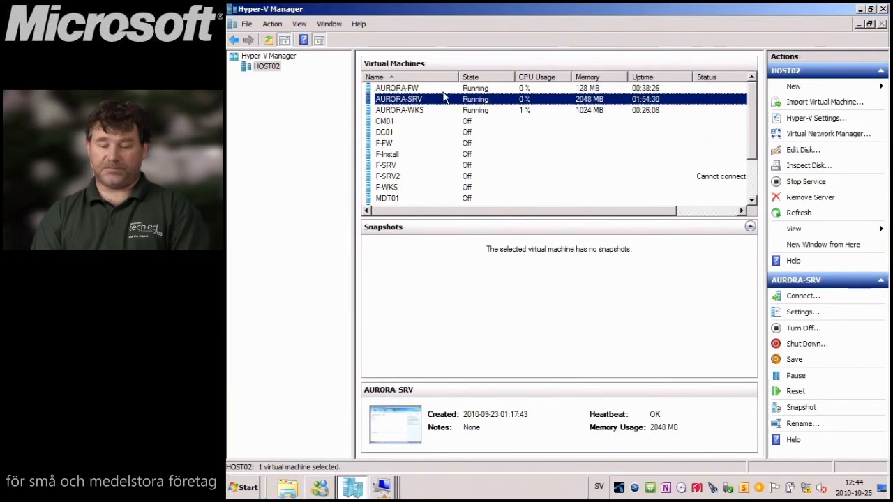
pyautogui.doubleClick(419, 111)
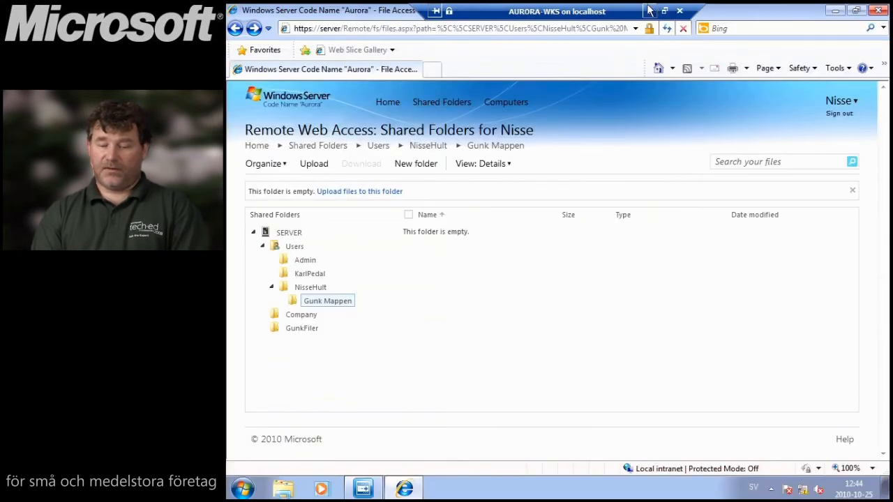
pyautogui.click(651, 11)
pyautogui.doubleClick(423, 96)
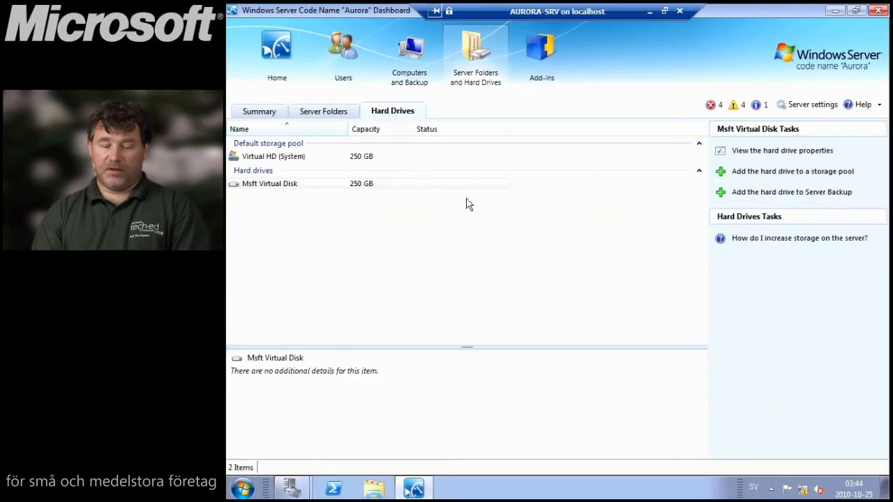
pyautogui.click(283, 50)
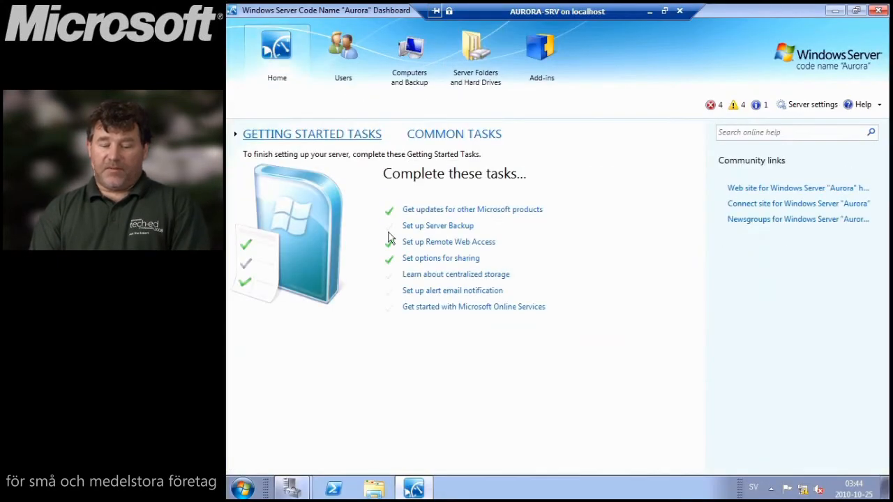
pyautogui.click(458, 259)
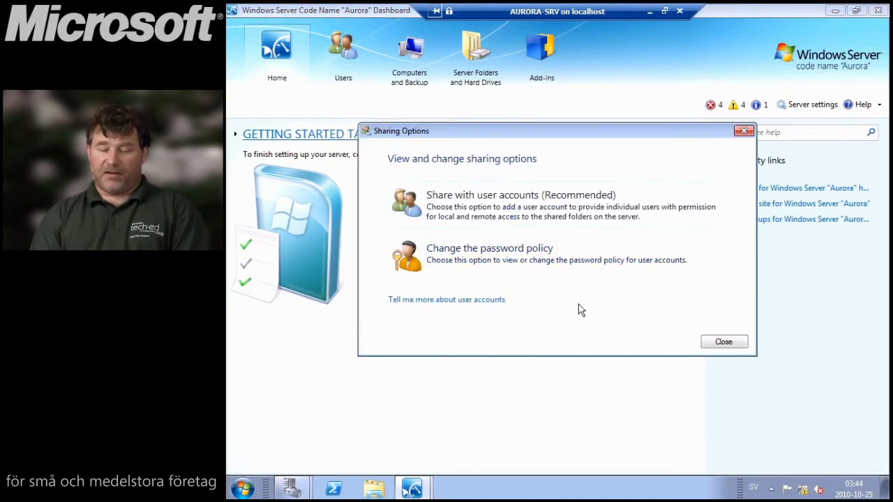
# - Preview the add-user and password policy dialogs, cancel both keeping Strong policy, and close Sharing Options
pyautogui.click(527, 208)
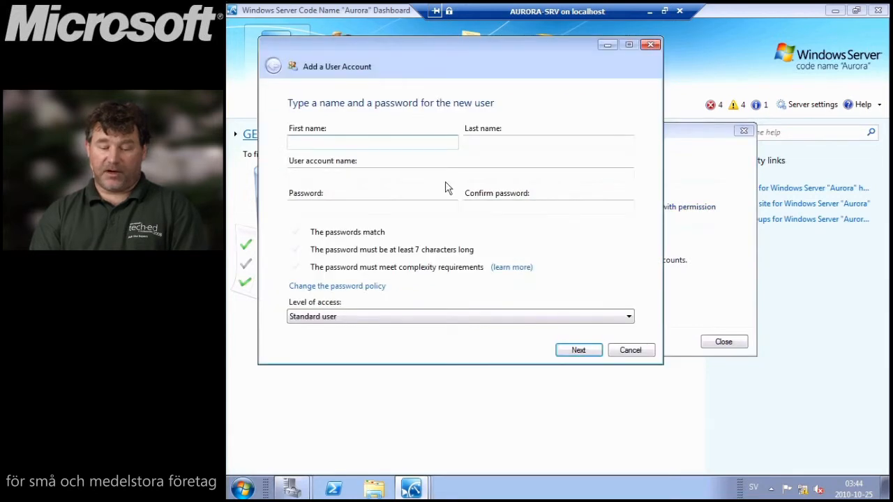
pyautogui.click(628, 353)
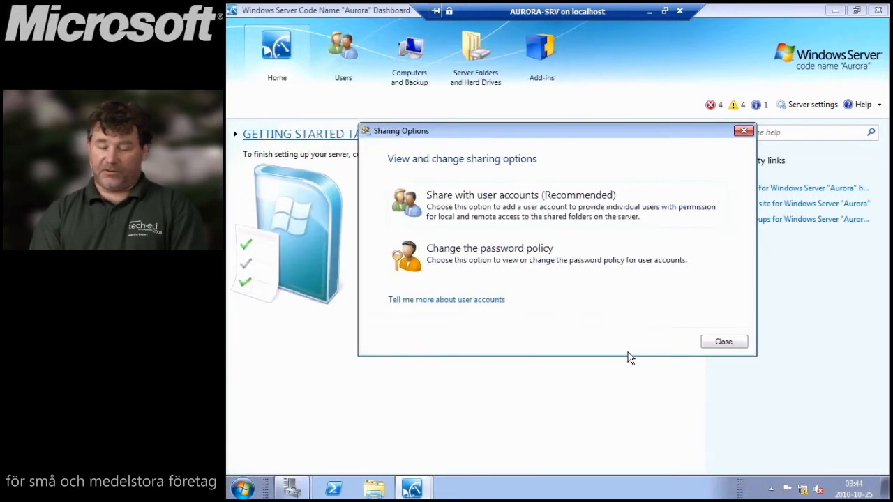
pyautogui.click(572, 250)
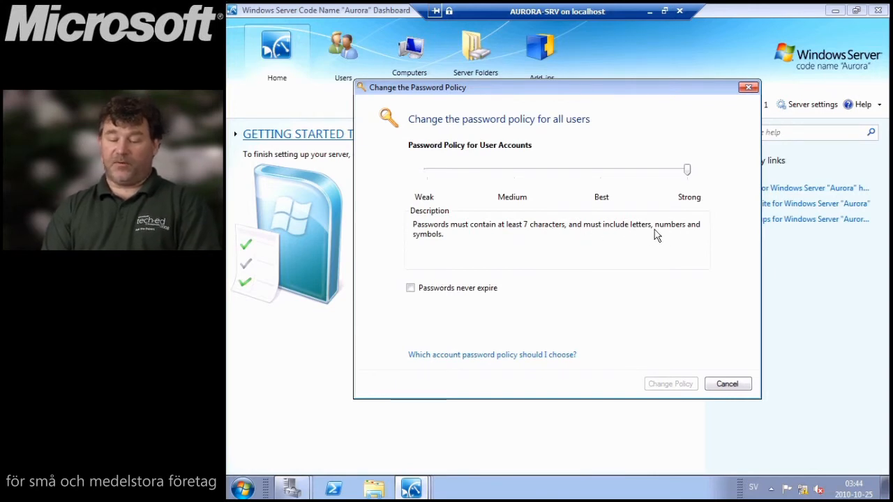
pyautogui.click(726, 384)
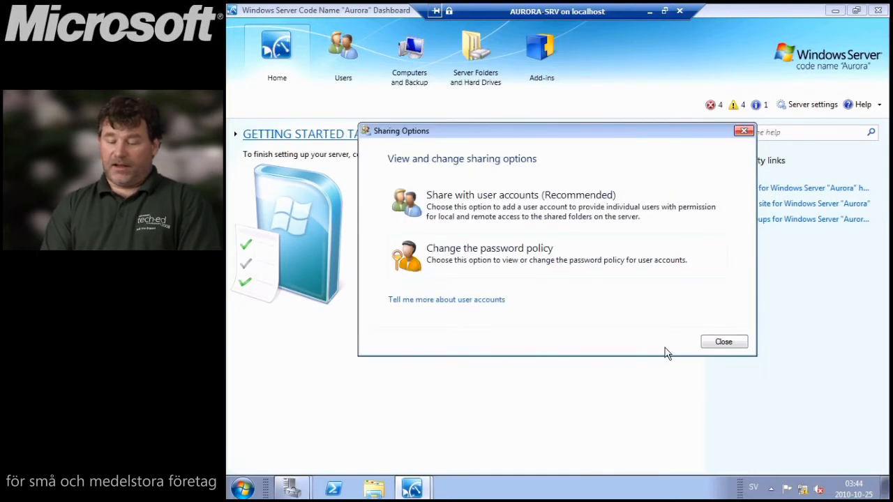
pyautogui.click(723, 342)
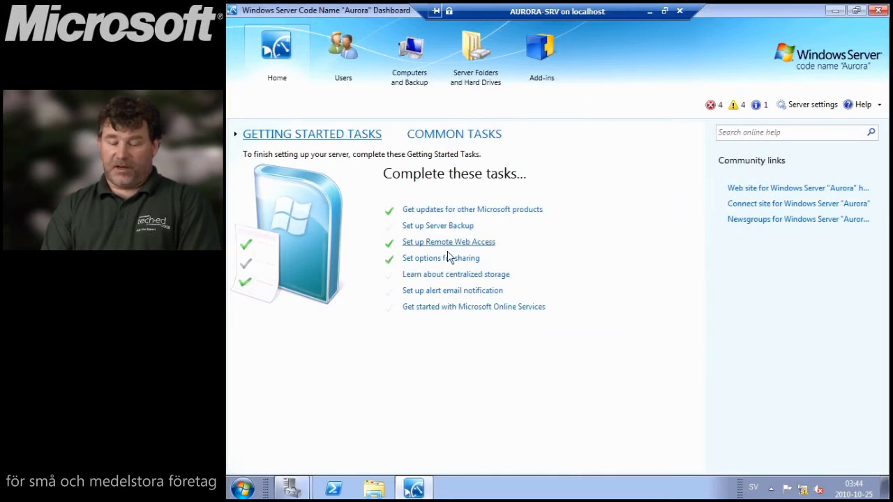